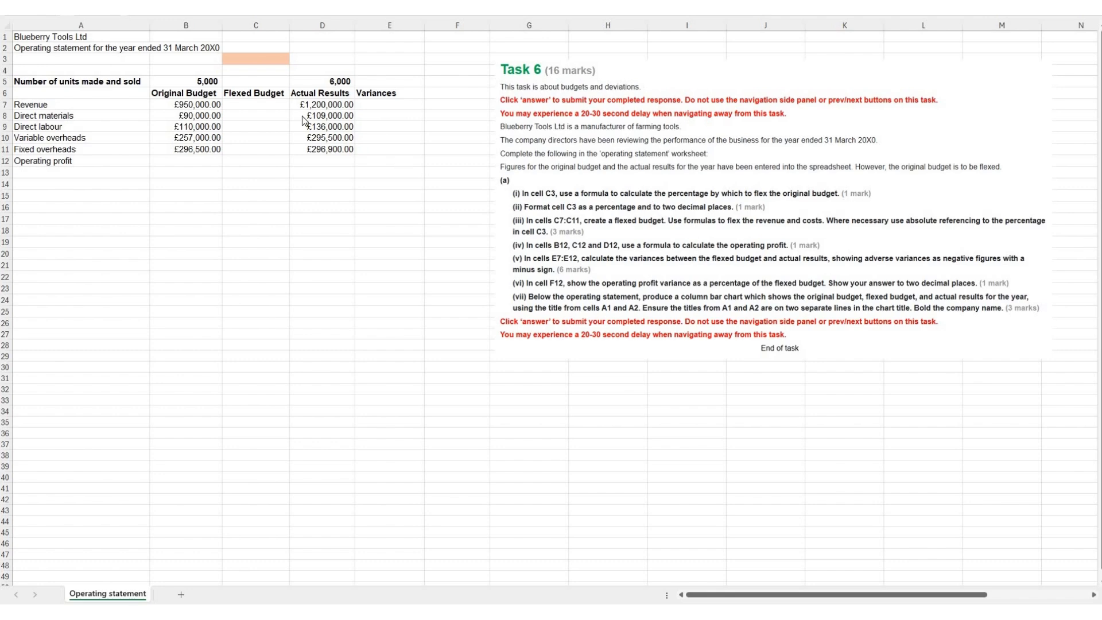
Step: Enter the formula =D5/B5 in cell C3 to calculate the flex percentage from actual and budgeted units
click(253, 115)
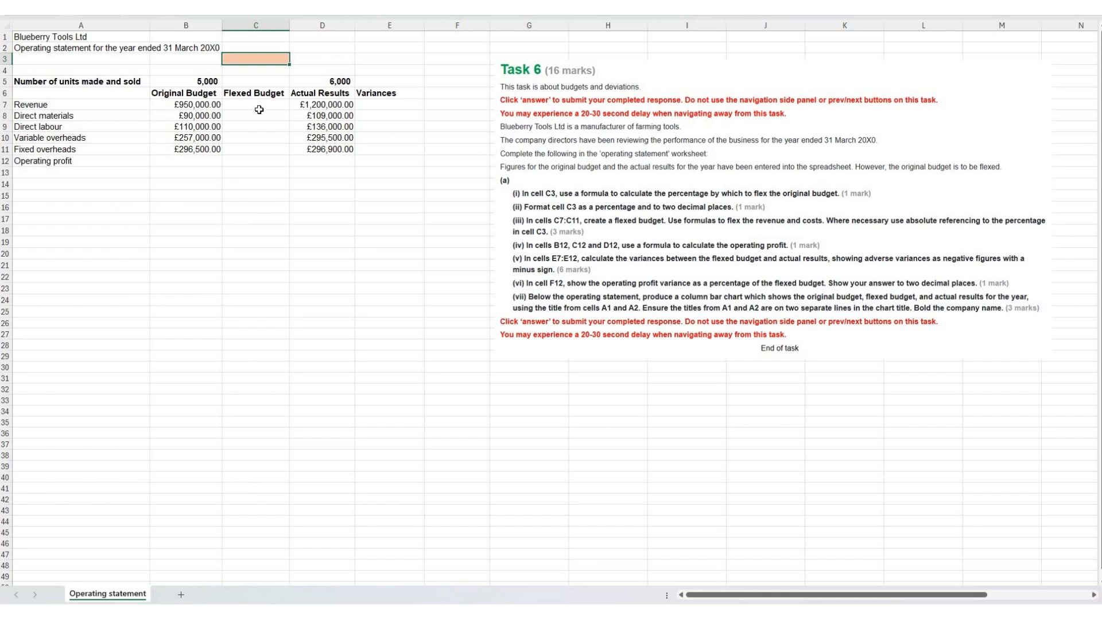
text(=)
click(306, 83)
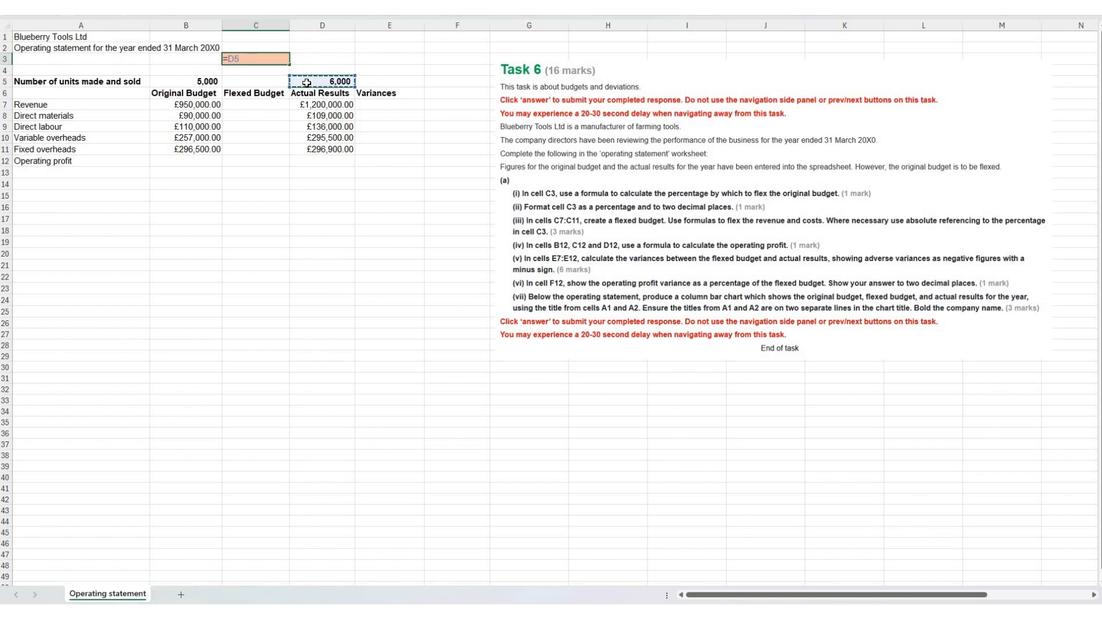
text(/)
click(210, 82)
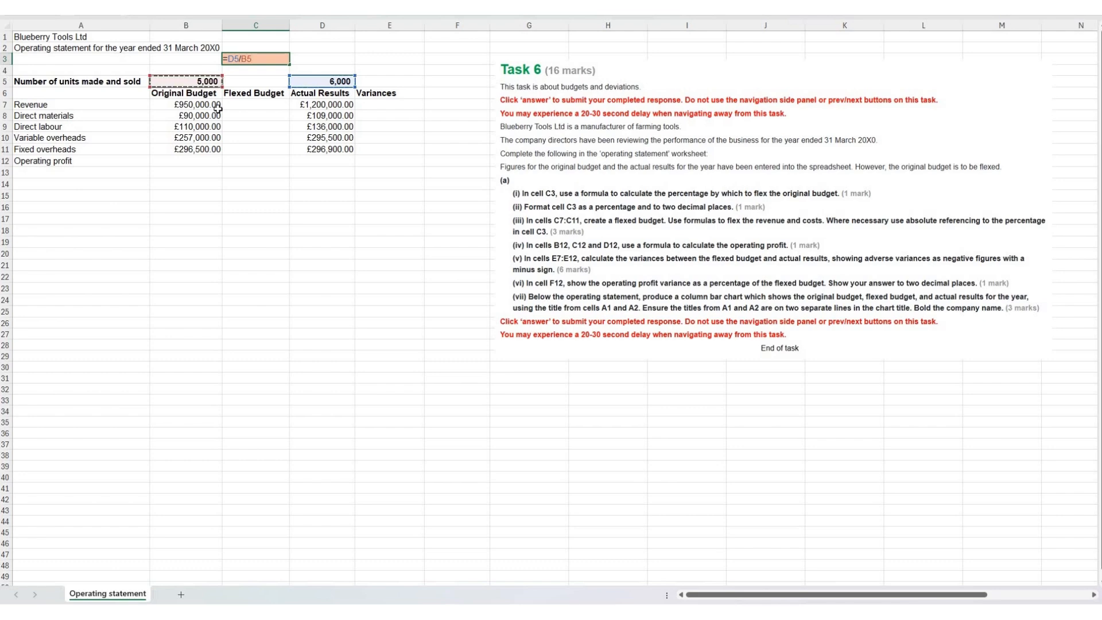
key(Return)
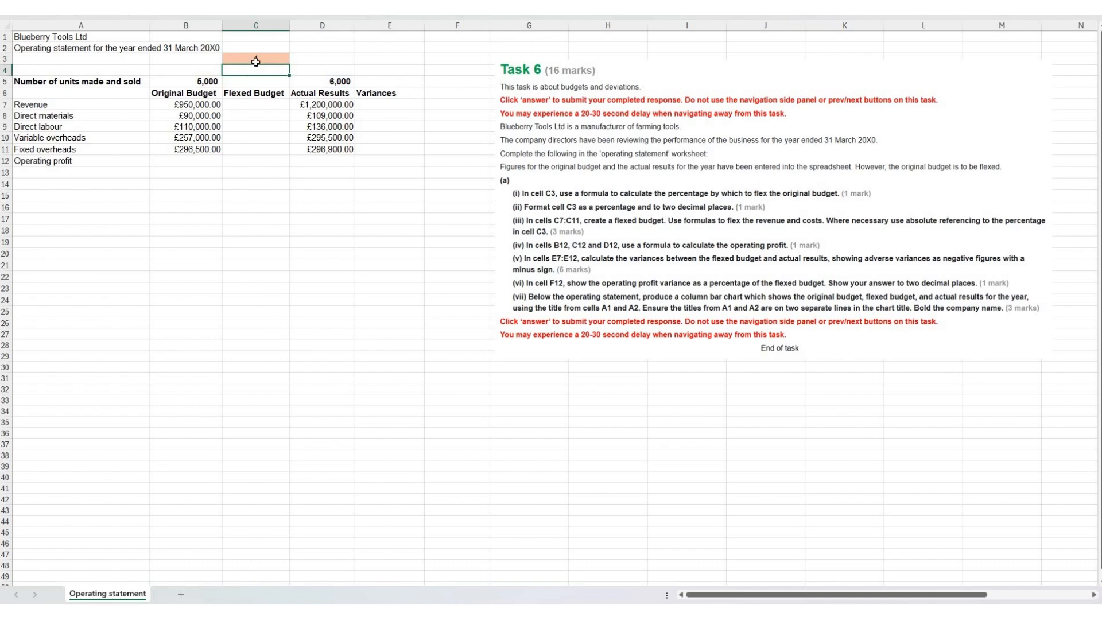
Step: Format the flex percentage in cell C3 as a percentage with two decimal places
click(257, 59)
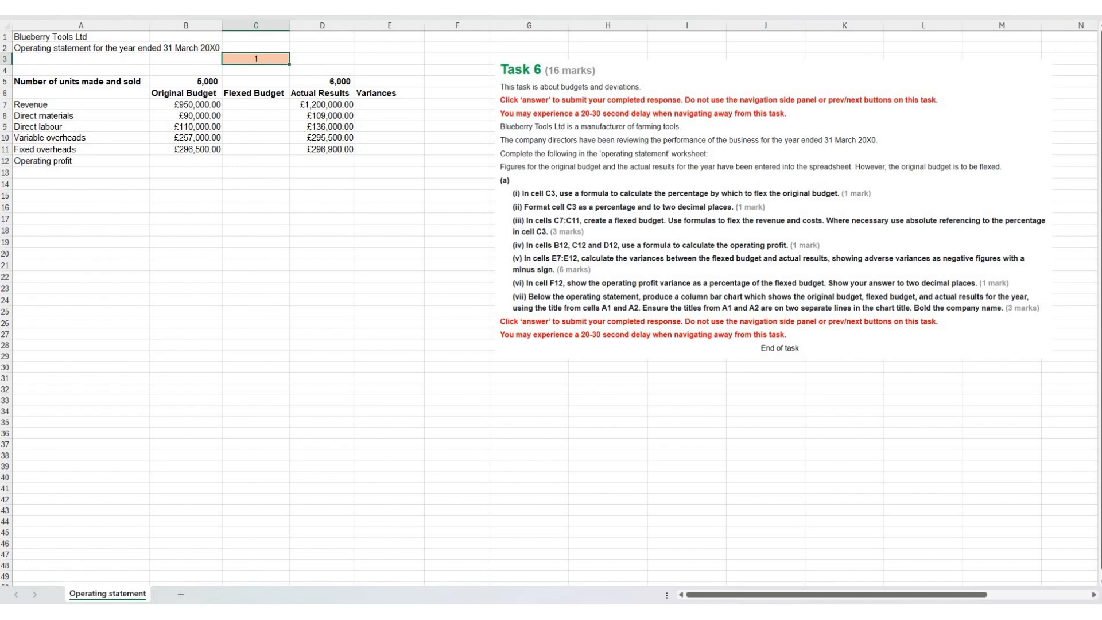
click(43, 2)
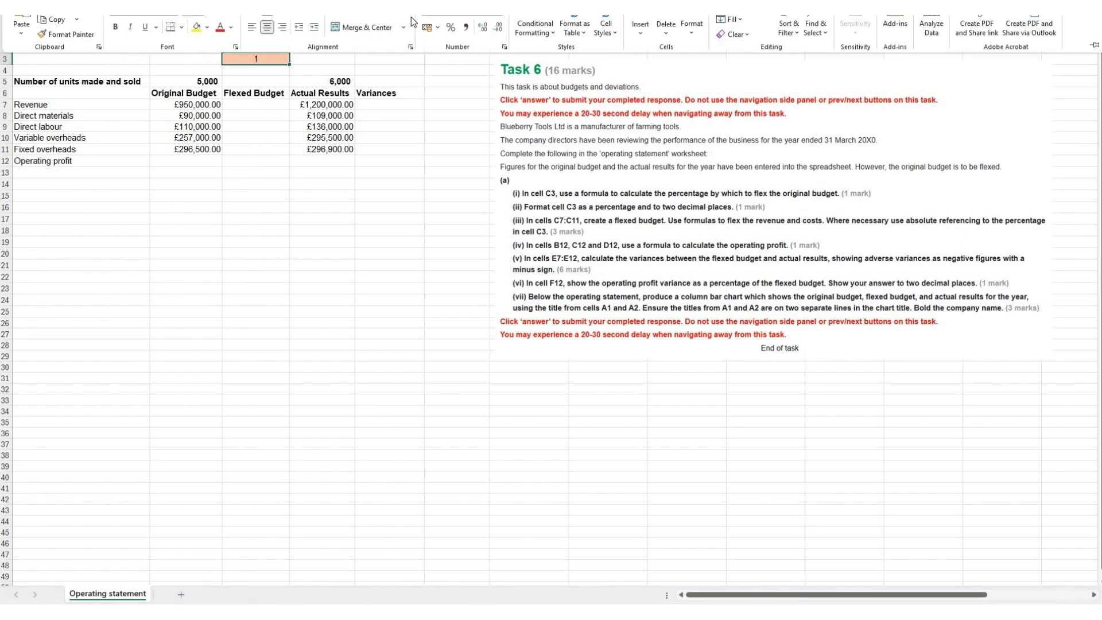
click(453, 33)
click(482, 32)
click(482, 36)
click(470, 114)
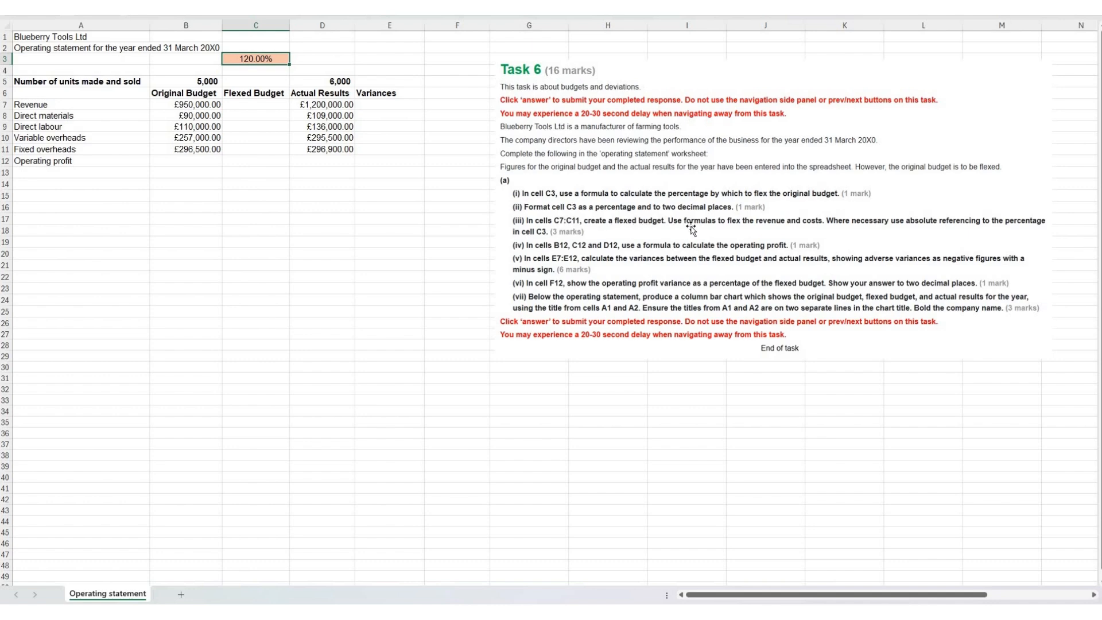
Step: Enter =B7*$C$3 in cell C7 to flex the revenue, and fill the formula down through C10
click(232, 104)
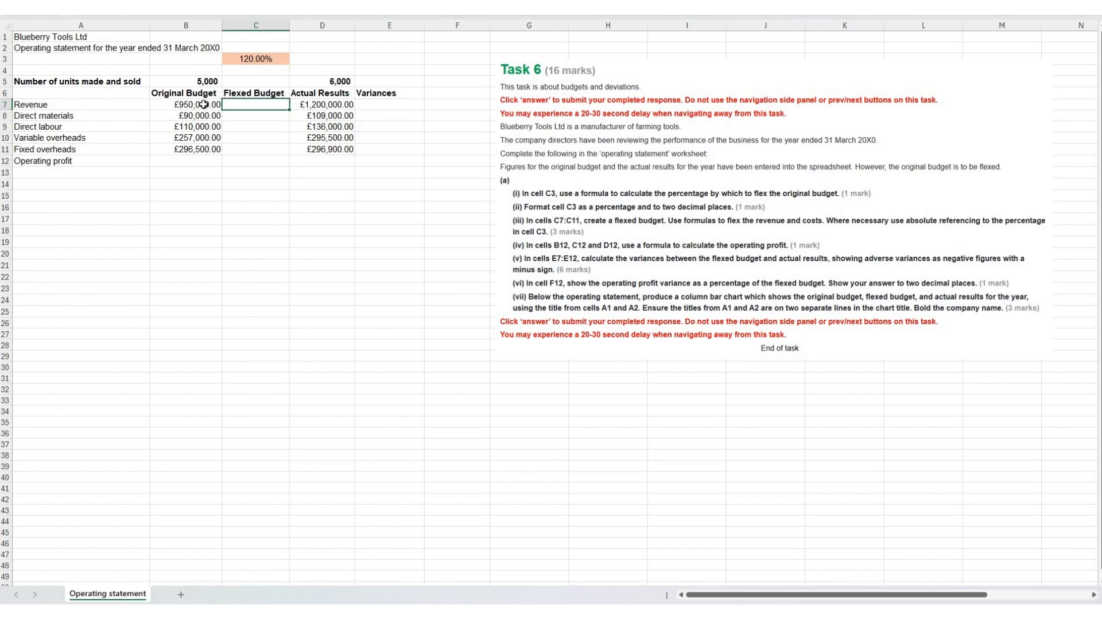
text(=)
click(204, 104)
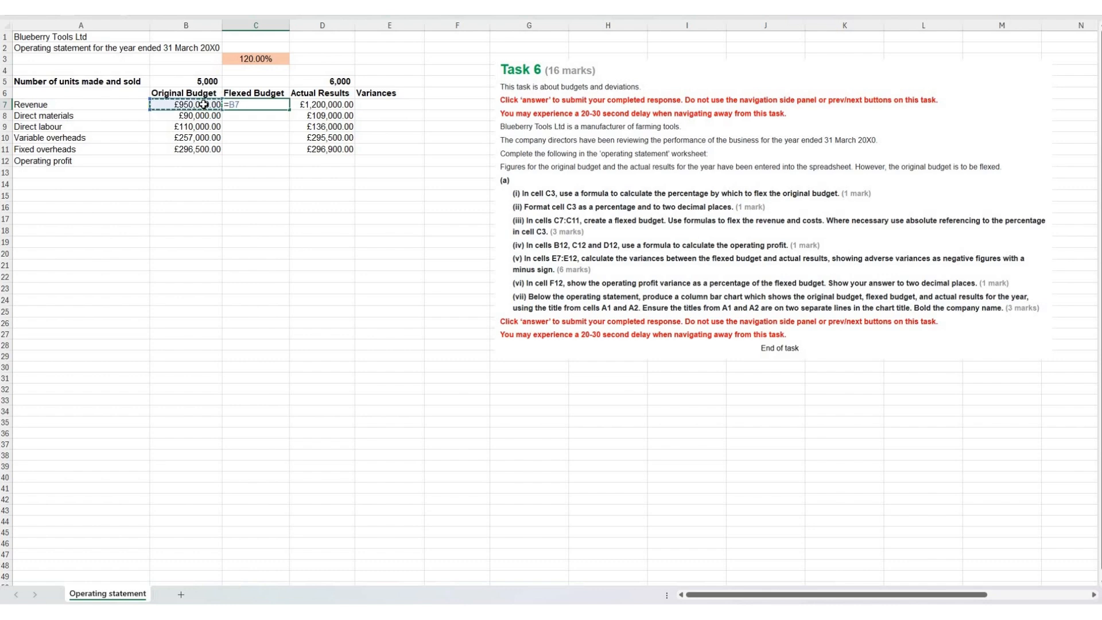
text(*)
key(Up)
key(Up)
key(Up)
key(Up)
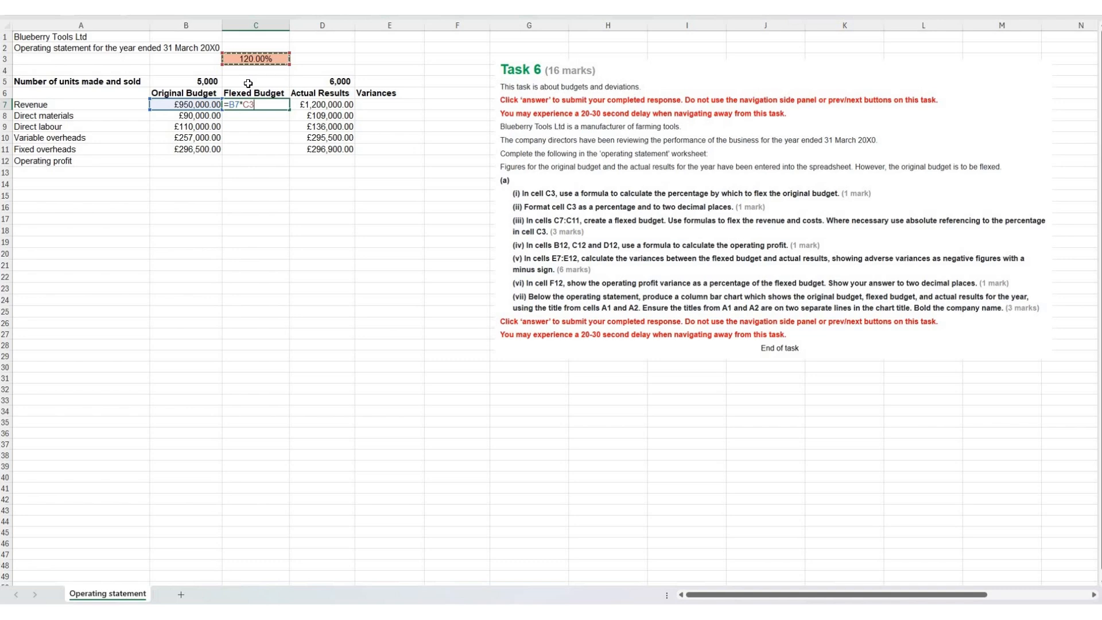
key(F4)
key(Return)
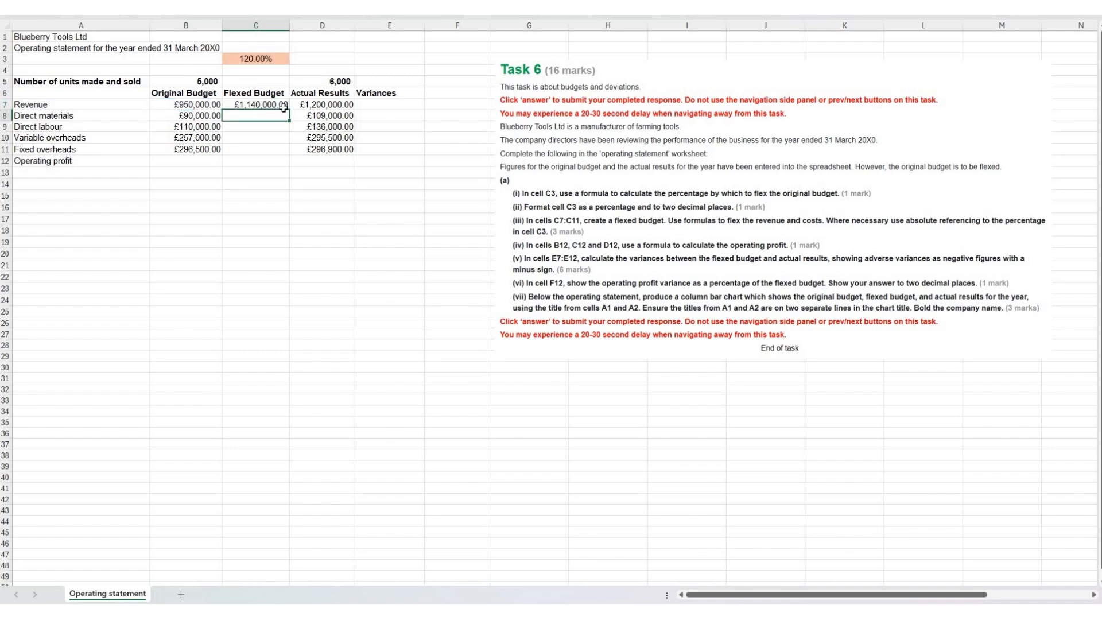
click(284, 106)
drag(290, 109, 290, 143)
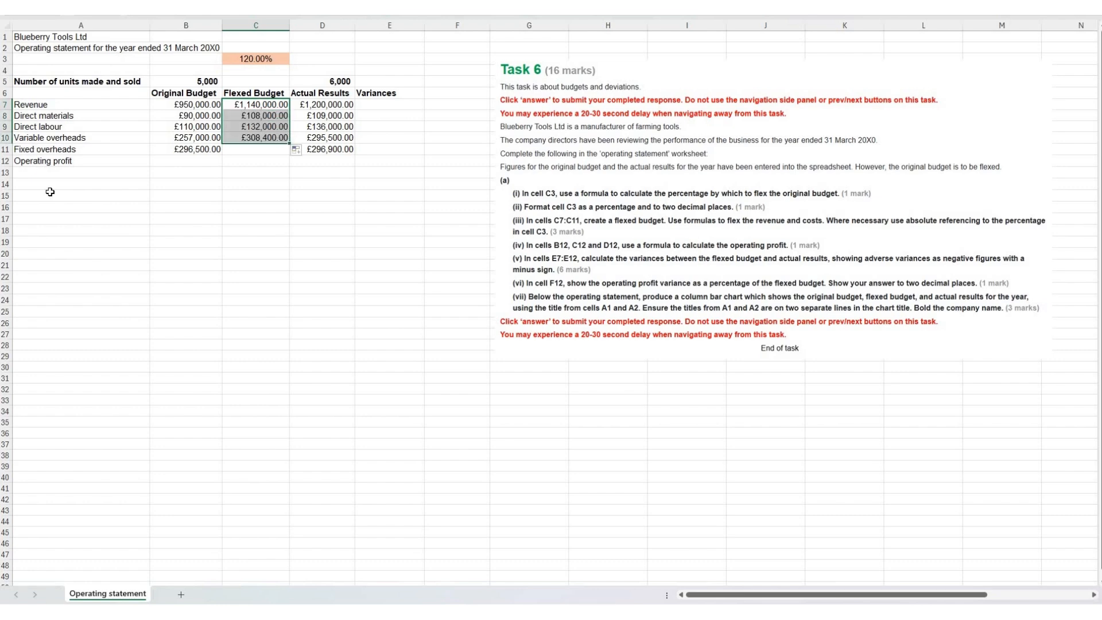
Step: Carry the original fixed overheads unflexed into the flexed budget by entering =B11 in cell C11
click(51, 149)
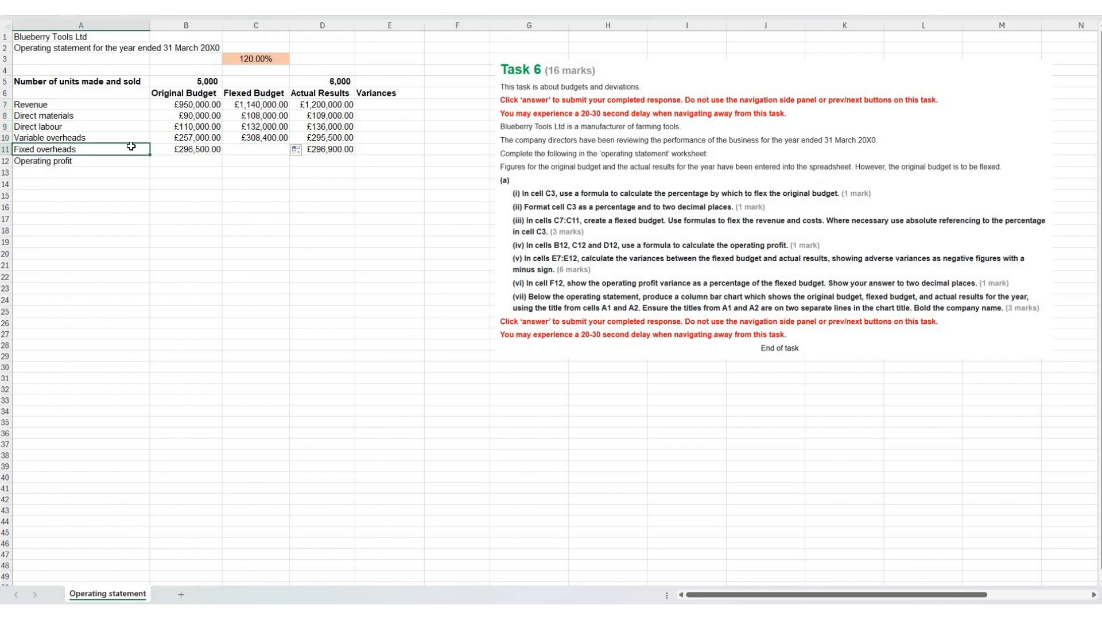
click(255, 152)
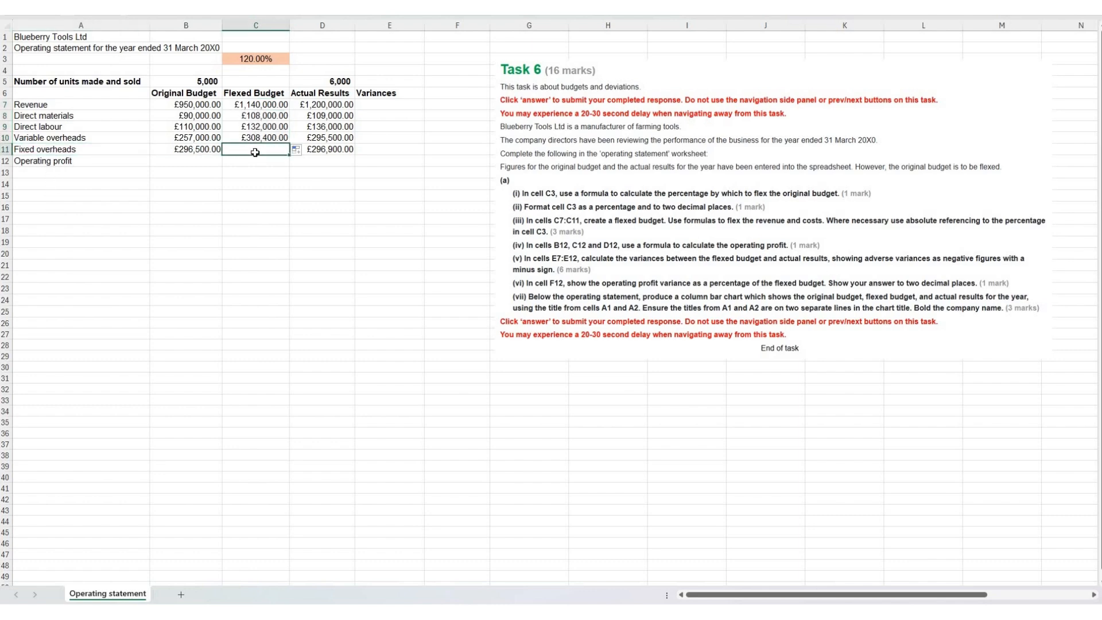
text(=)
click(203, 151)
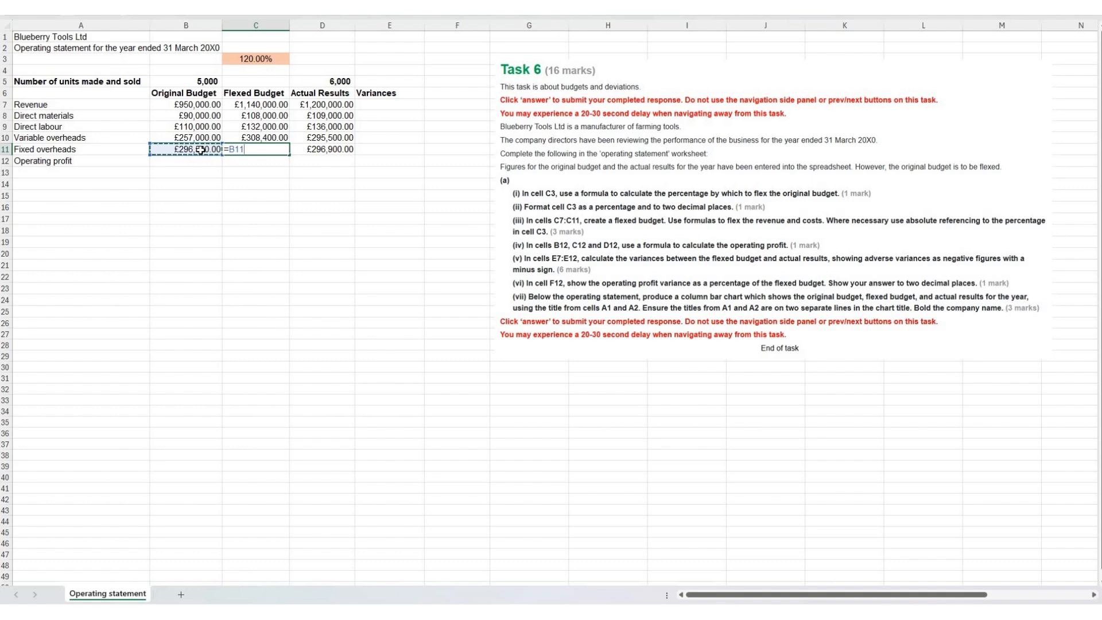
key(Return)
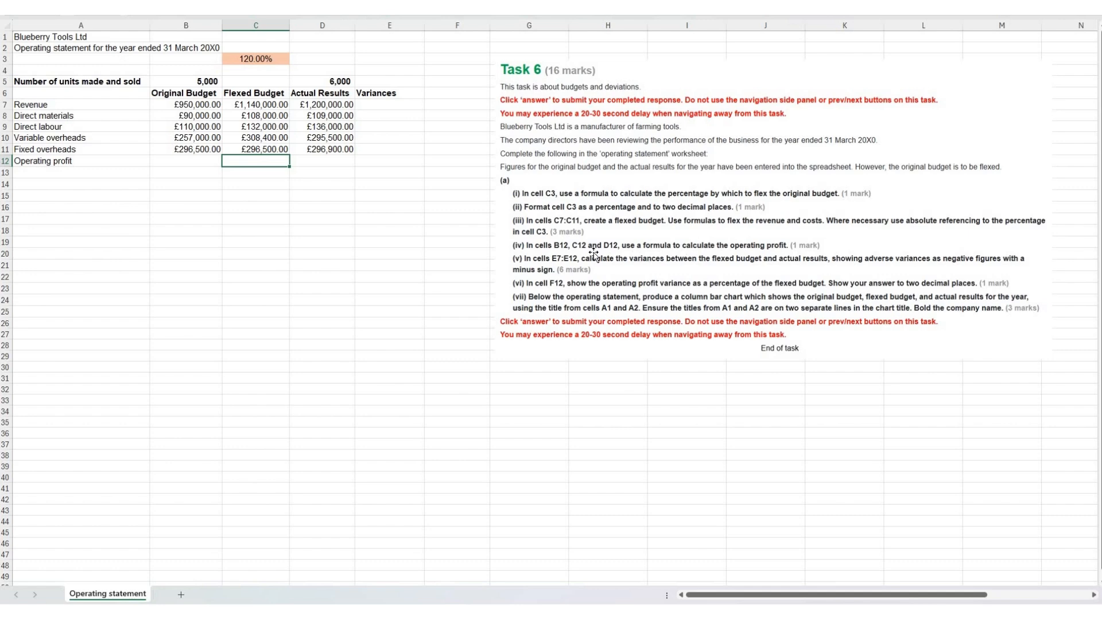
Step: Calculate the original budget's operating profit in cell B12 with the formula =B7-SUM(B8:B11)
click(188, 161)
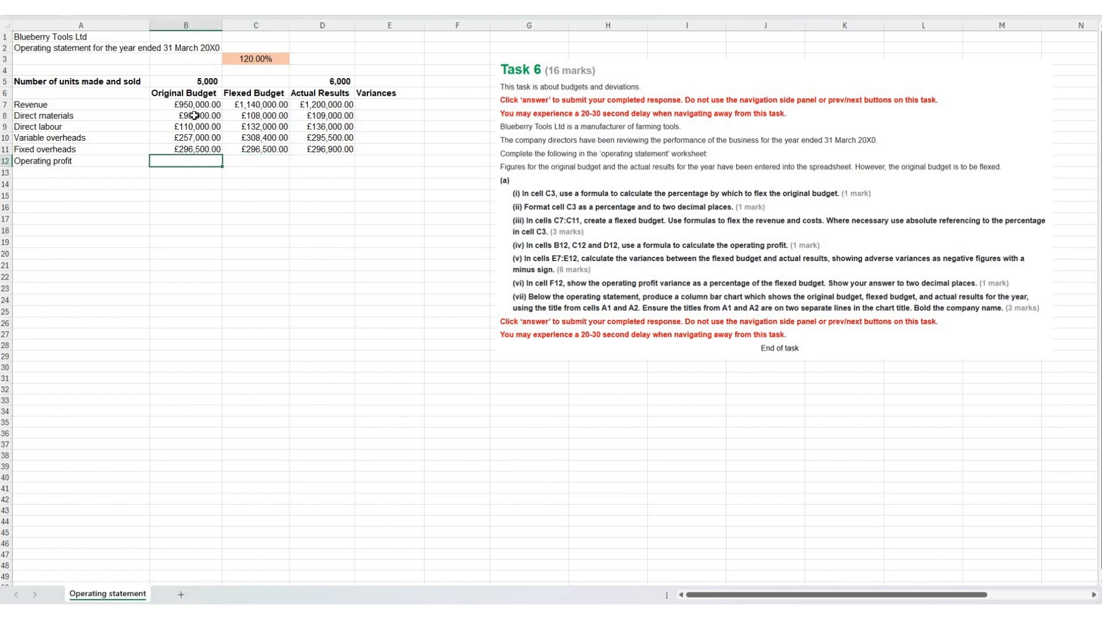
text(=)
key(Up)
key(Up)
key(Up)
key(Up)
key(Up)
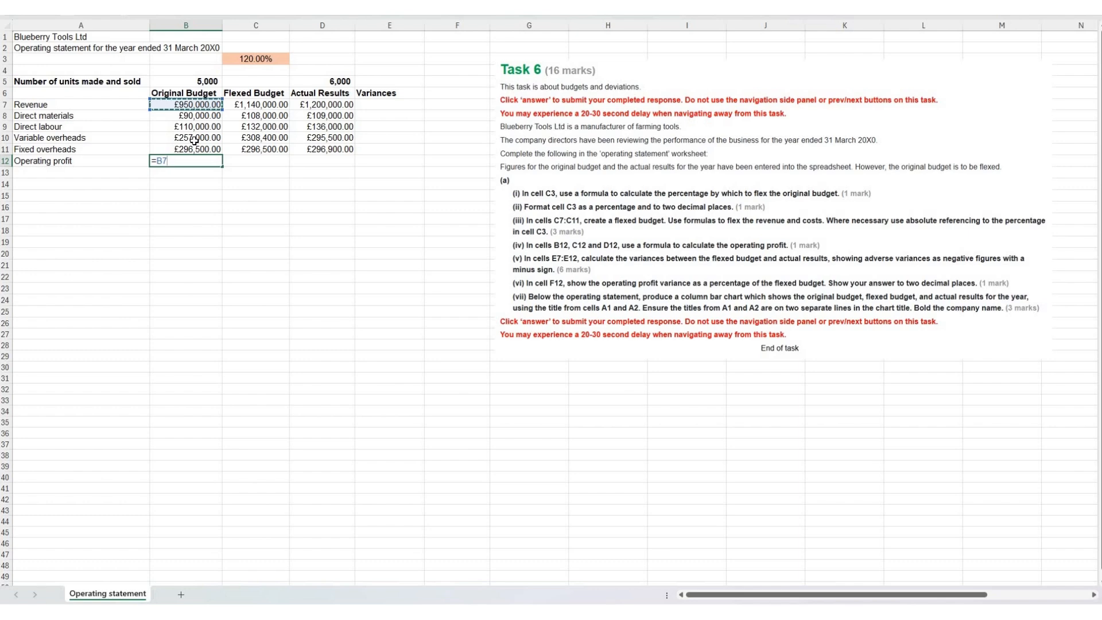
text(-)
text(sum()
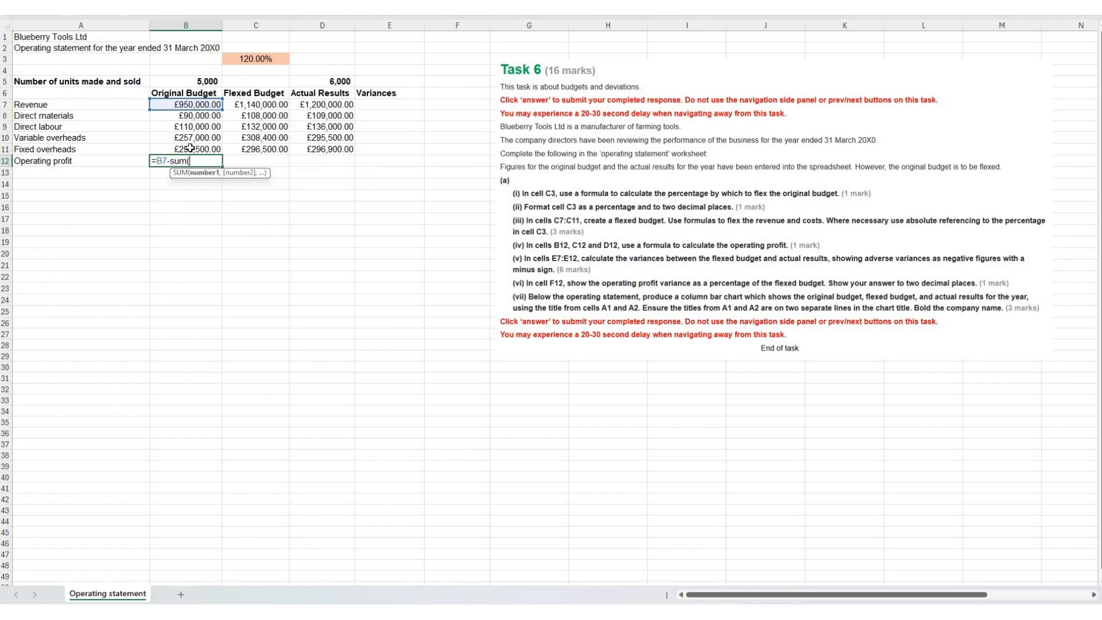
drag(190, 115, 190, 149)
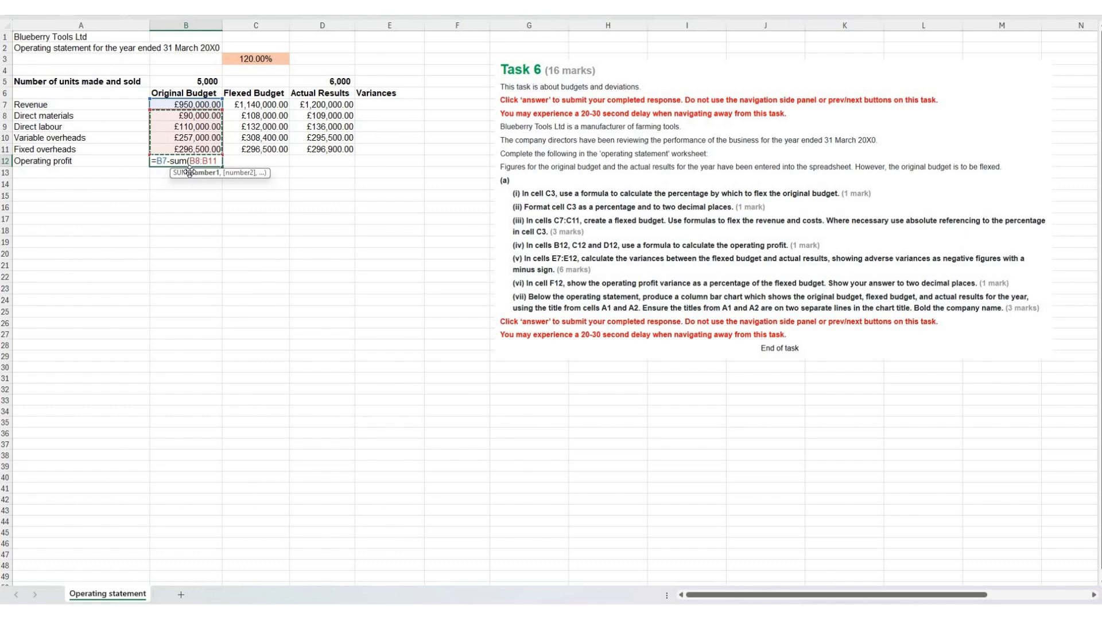
text())
key(Return)
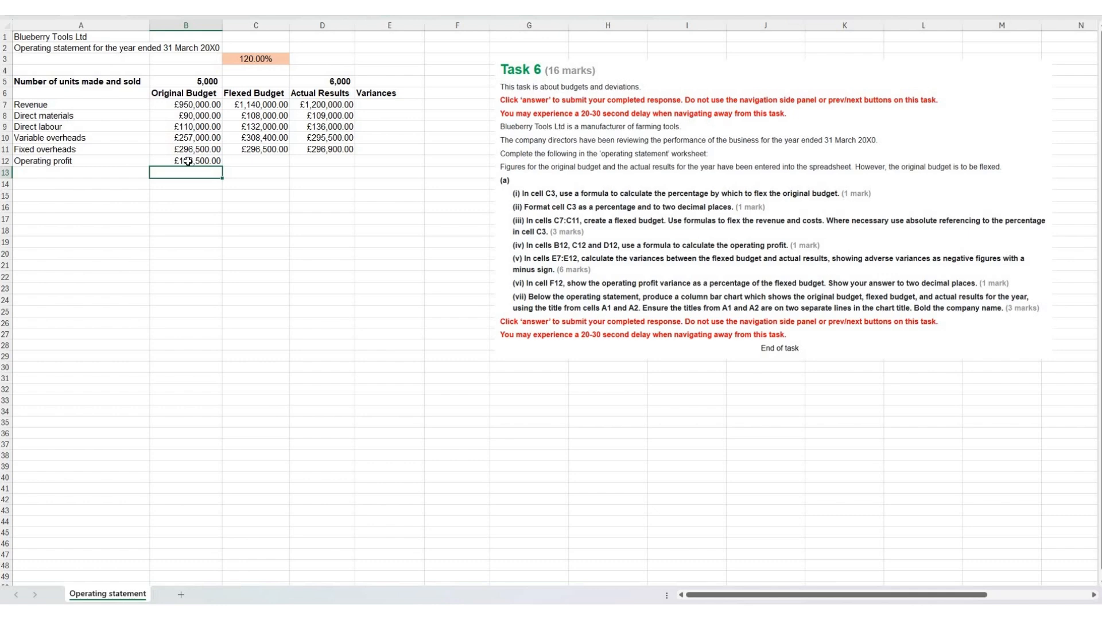
Step: Copy the operating profit formula from B12 into C12 and D12
click(211, 161)
key(ctrl+c)
key(Right)
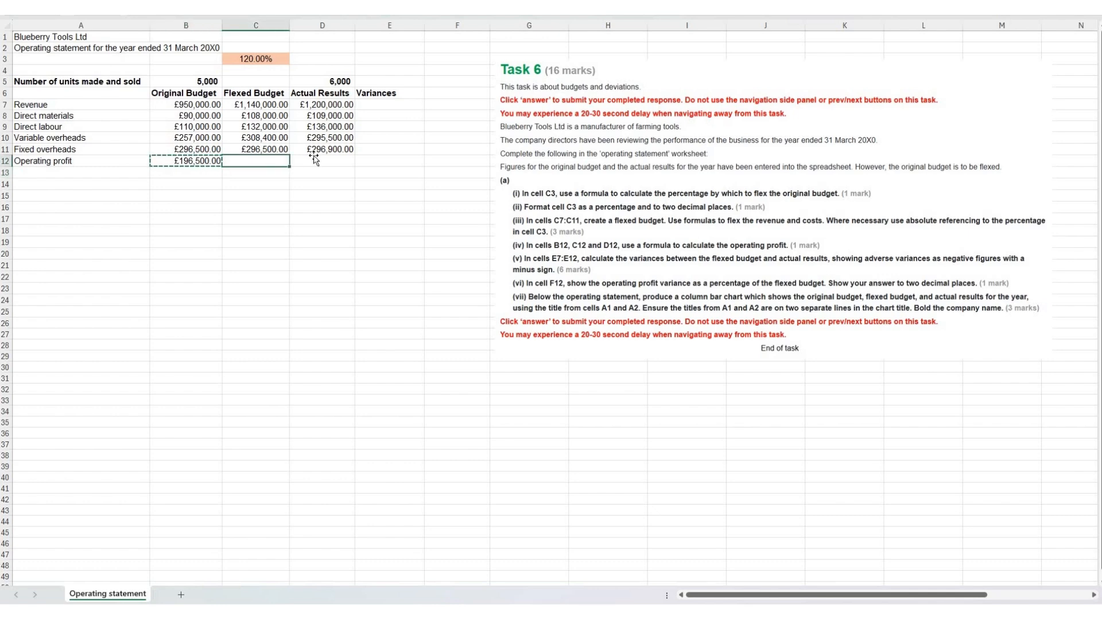
key(ctrl+v)
key(Right)
key(ctrl+v)
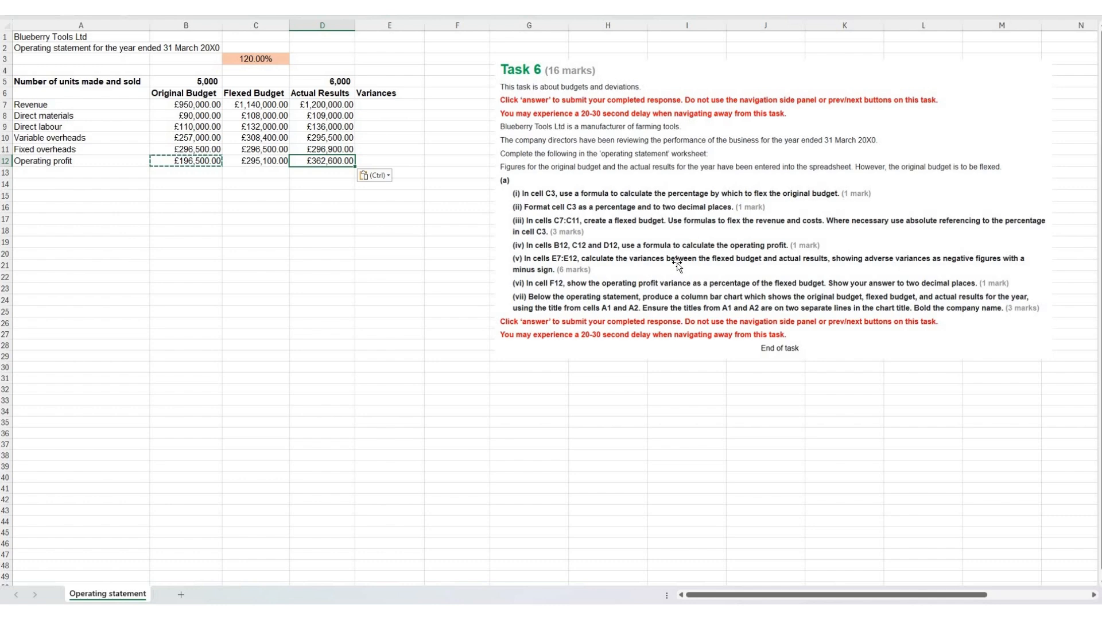
Step: Calculate the revenue variance in cell E7 as actual minus flexed budget with =D7-C7
click(377, 104)
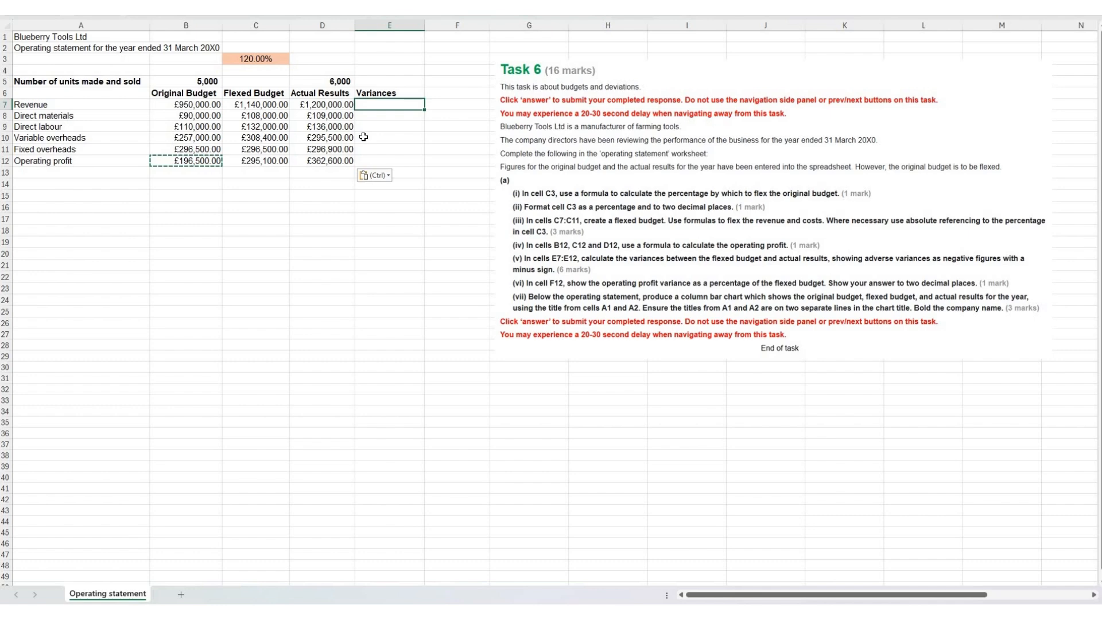
text(=)
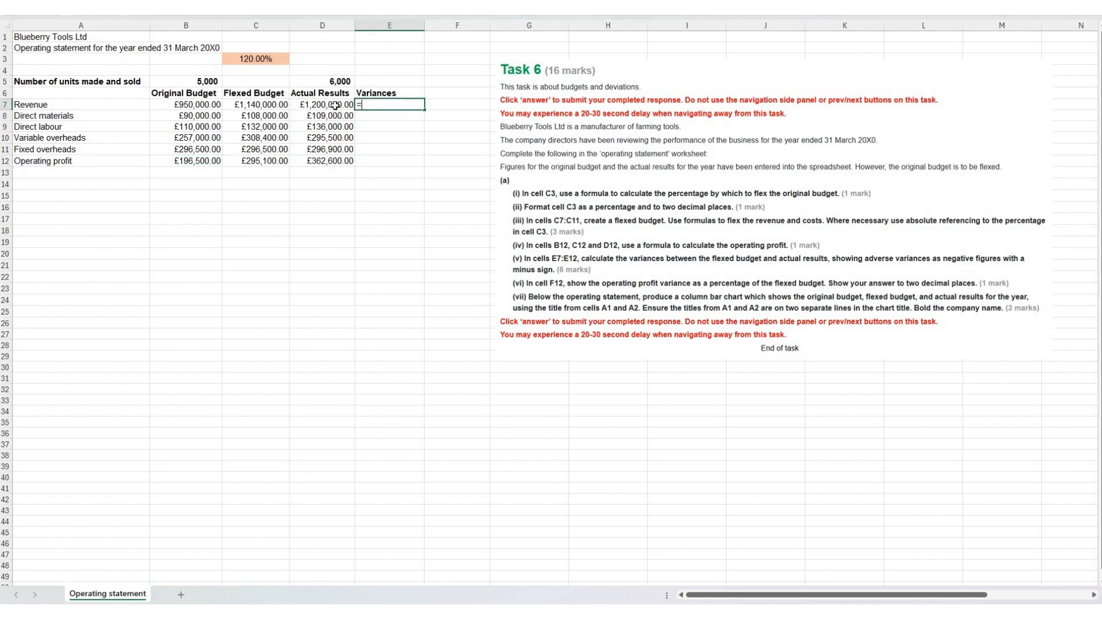
click(335, 105)
text(-)
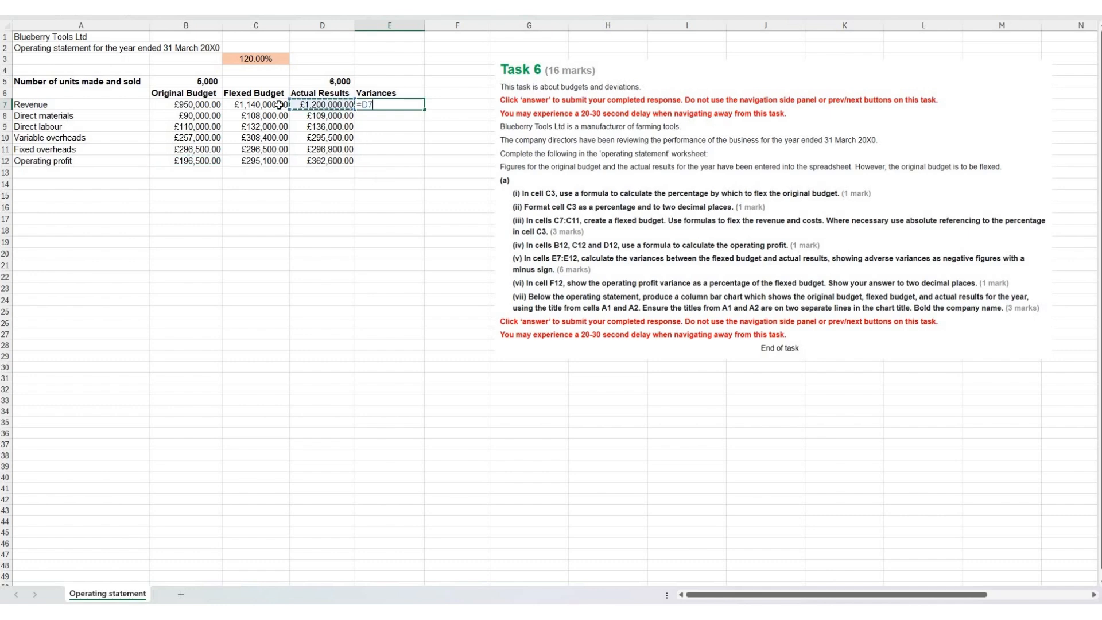
click(277, 105)
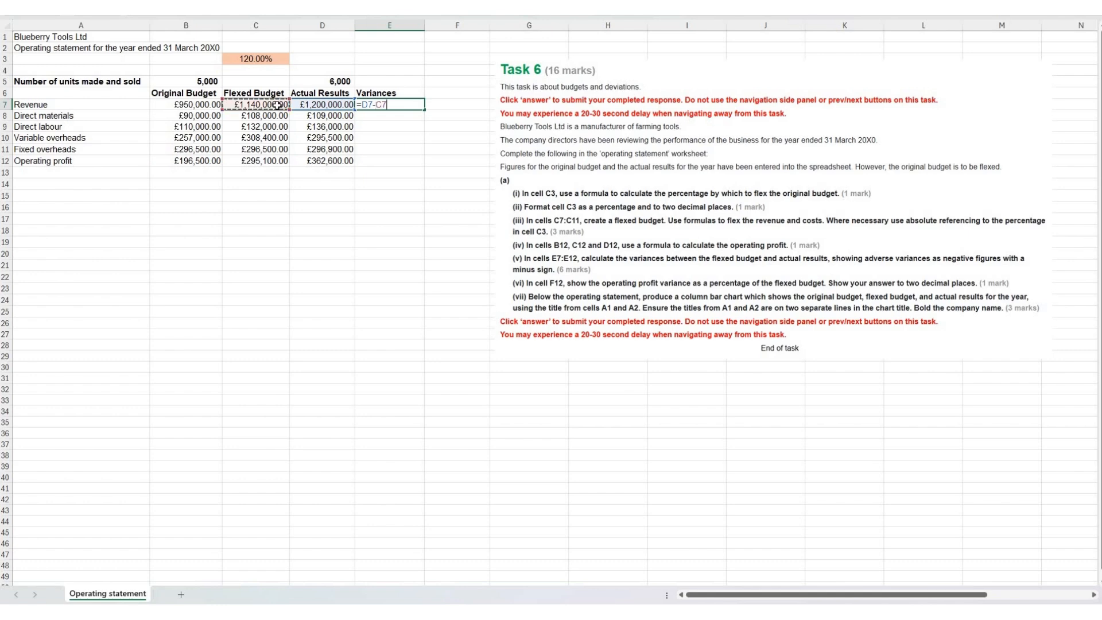
key(Return)
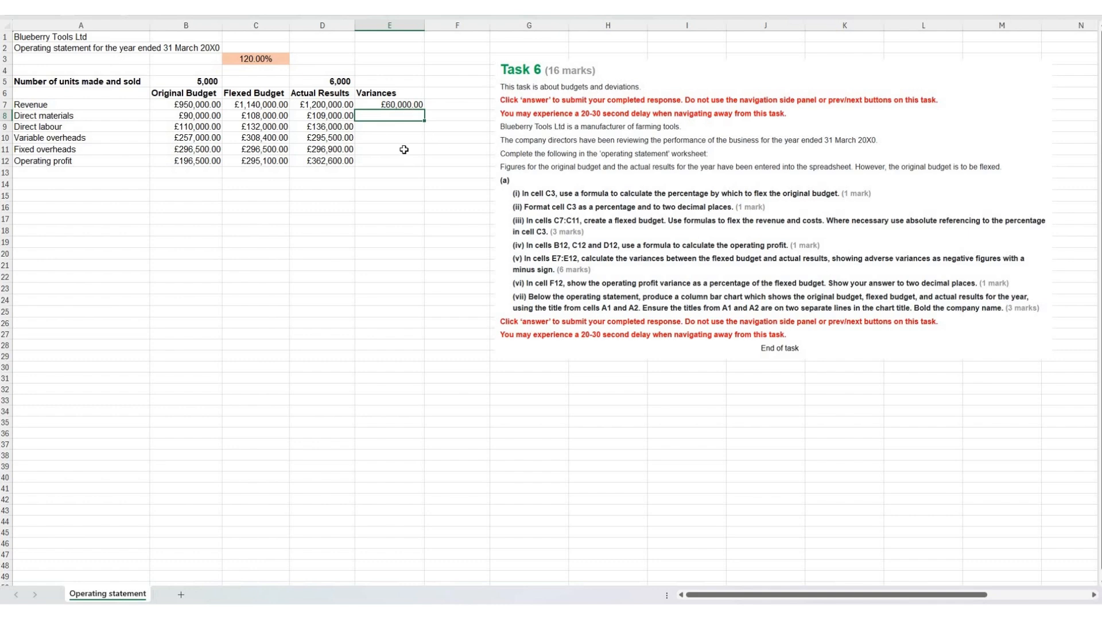
Step: Calculate the direct materials variance in cell E8 as flexed budget minus actual with =C8-D8
click(280, 115)
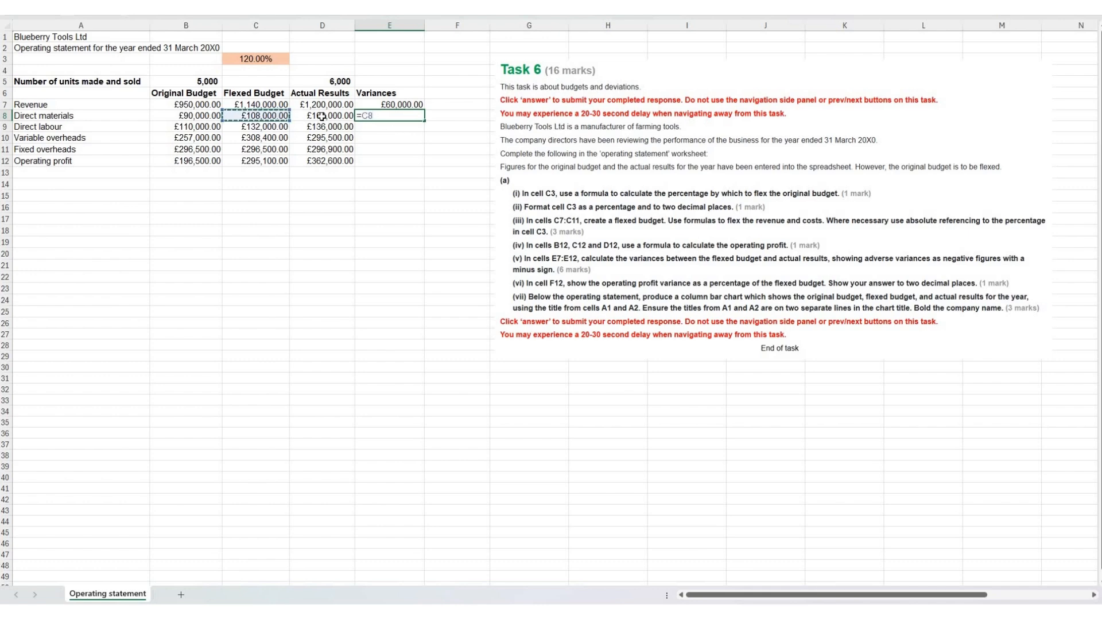
text(-)
click(322, 115)
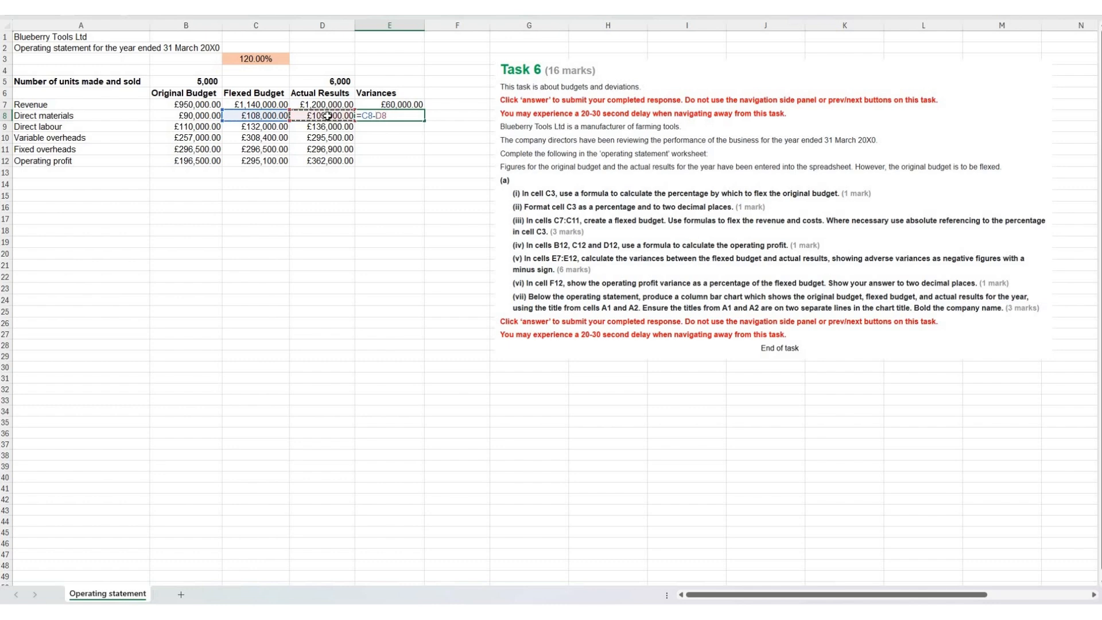
key(Return)
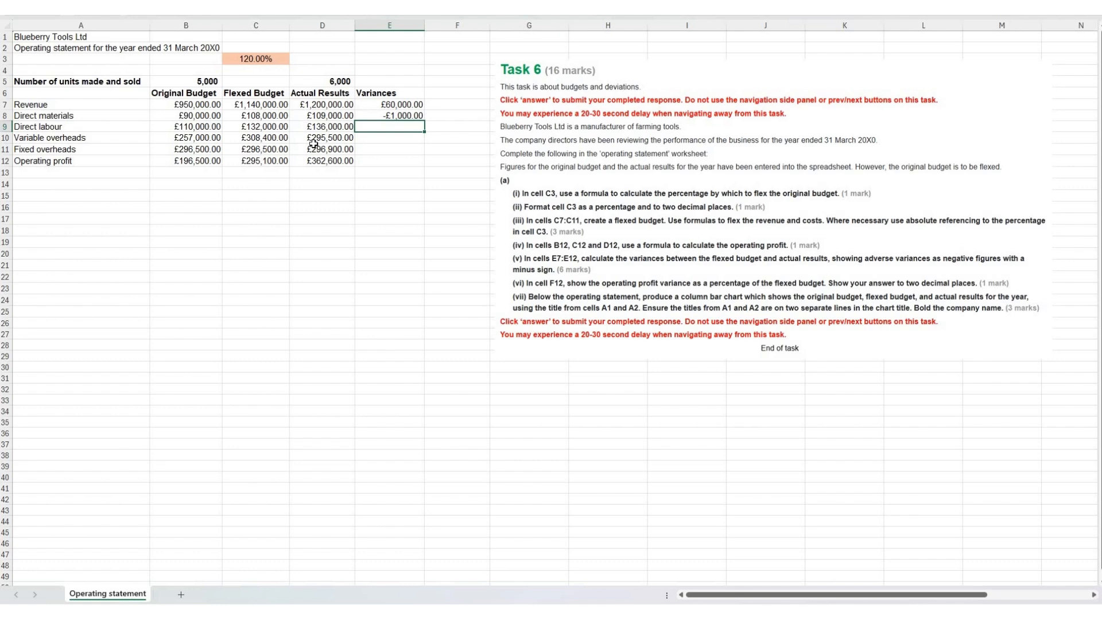
Step: Copy the direct materials variance formula from E8 into the remaining cost rows E9:E11
click(402, 115)
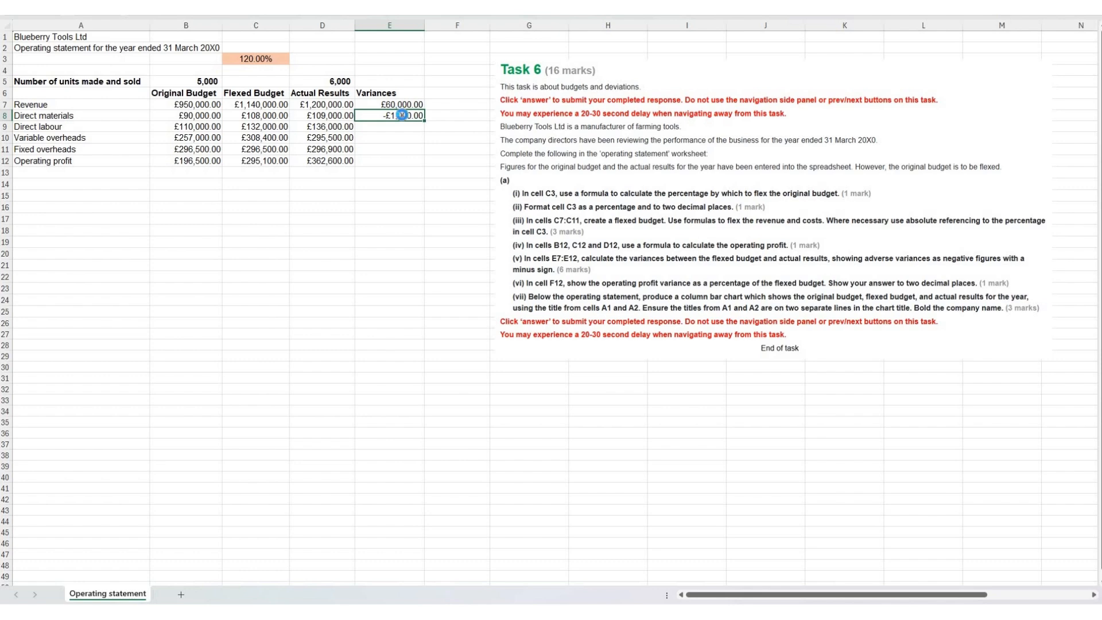
key(ctrl+c)
drag(390, 127, 388, 148)
key(ctrl+v)
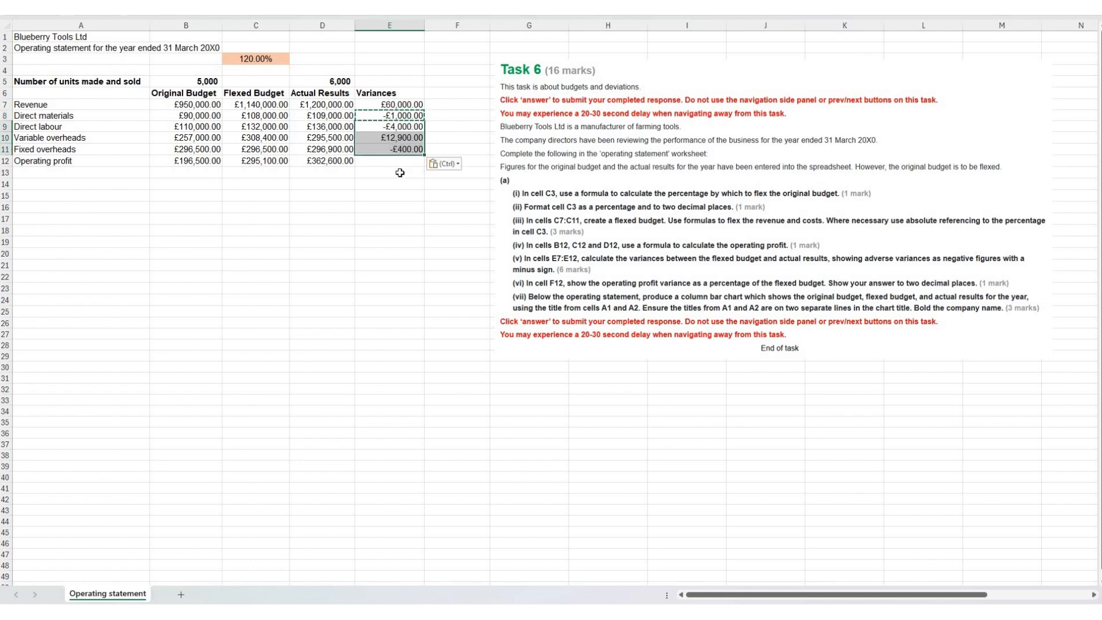
Step: Copy the revenue variance formula from E7 into E12 for the operating profit variance
click(402, 105)
key(ctrl+c)
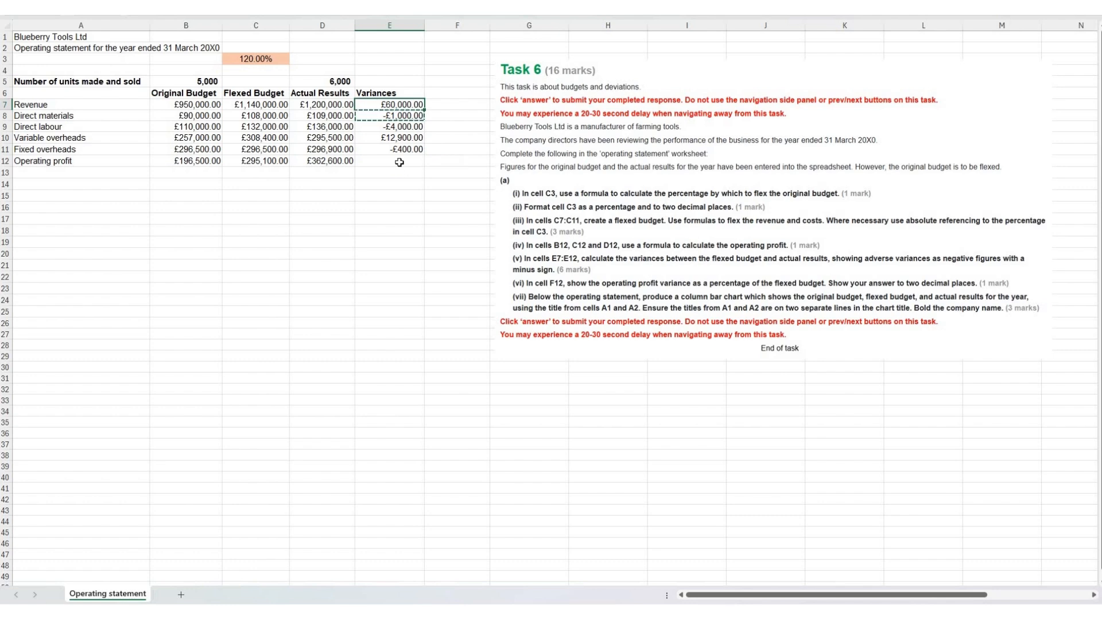
click(399, 162)
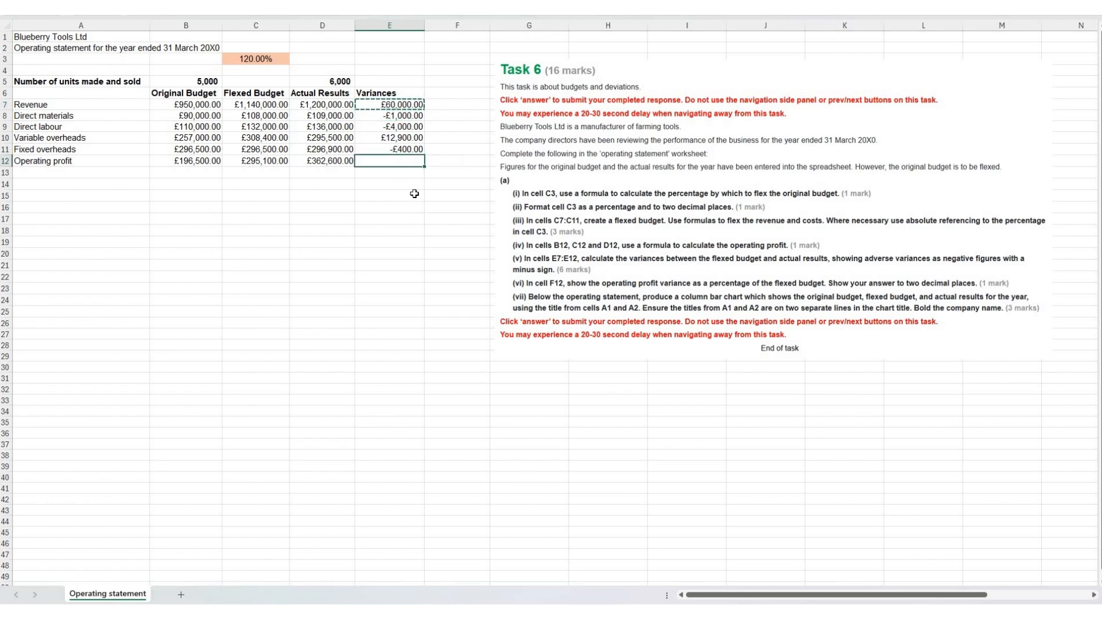
key(ctrl+v)
Step: Calculate the operating profit variance as a proportion of the flexed budget in cell F12 with =E12/C12
click(444, 161)
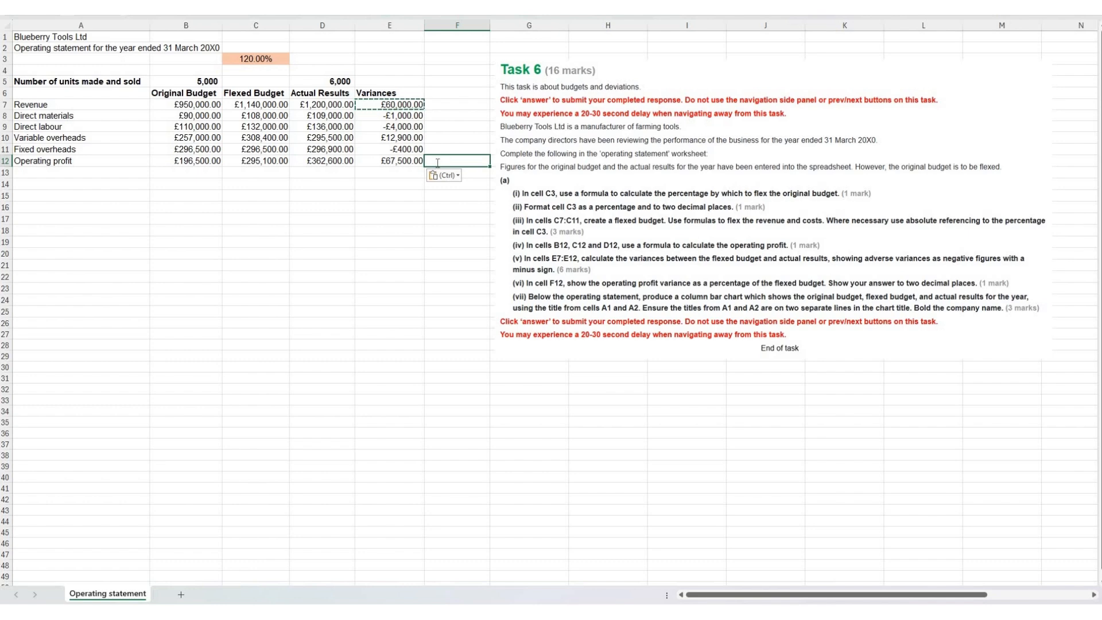
click(384, 159)
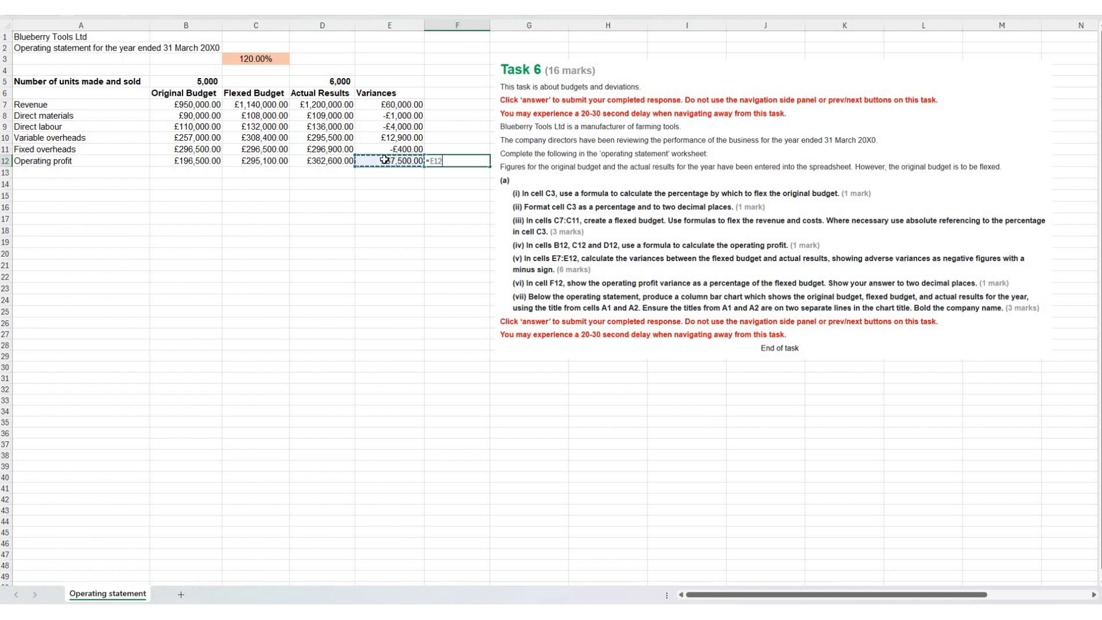
text(/)
click(269, 162)
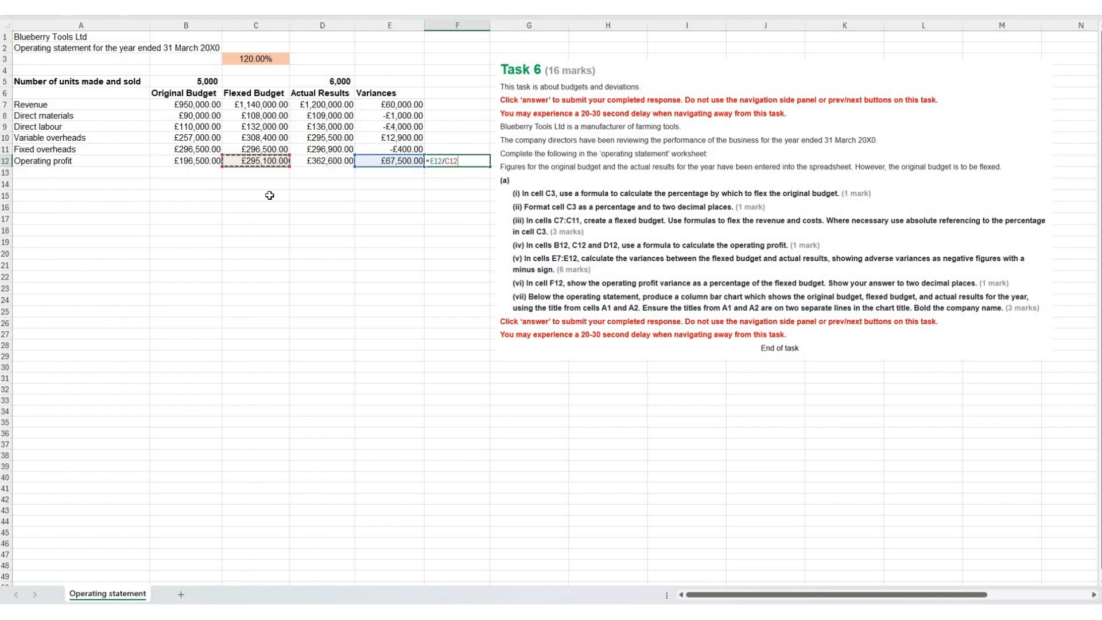
key(Return)
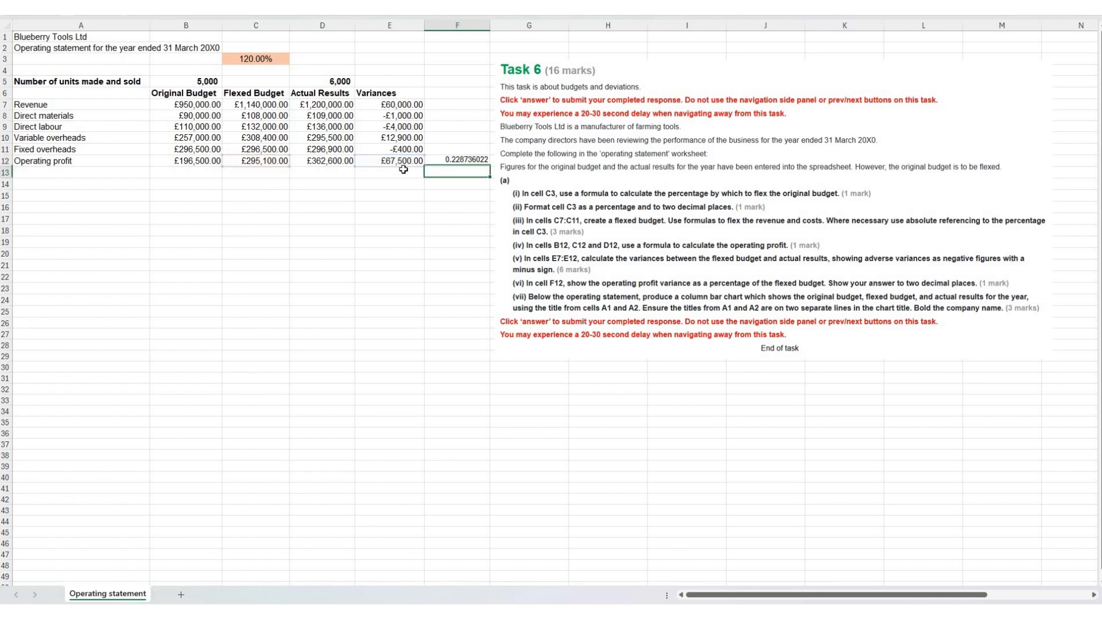
Step: Format cell F12 as a percentage with two decimal places
click(433, 163)
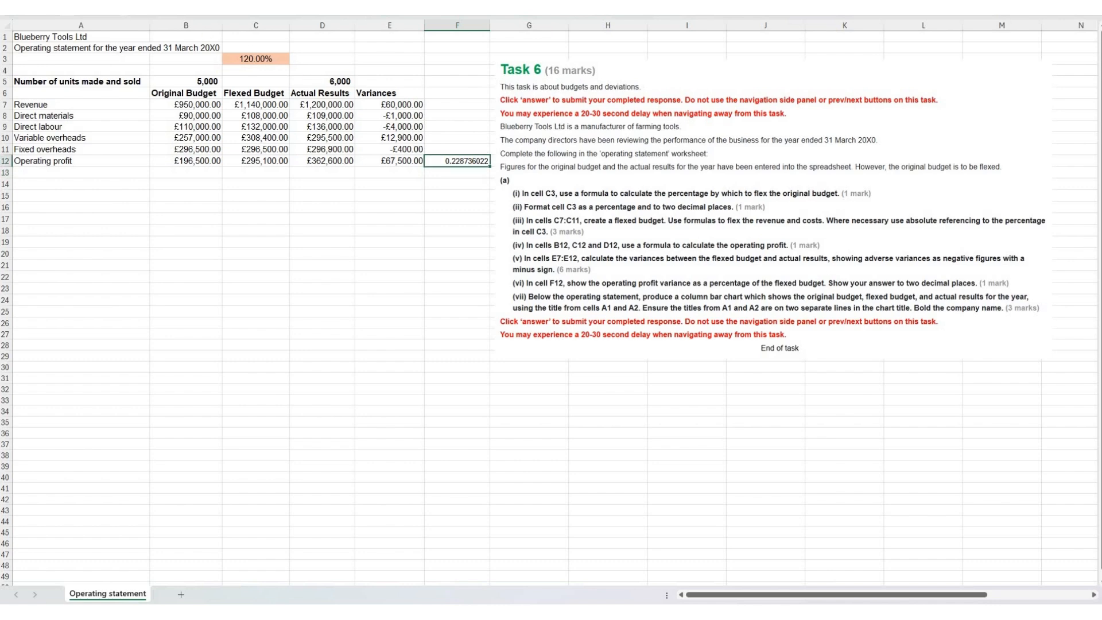
click(450, 27)
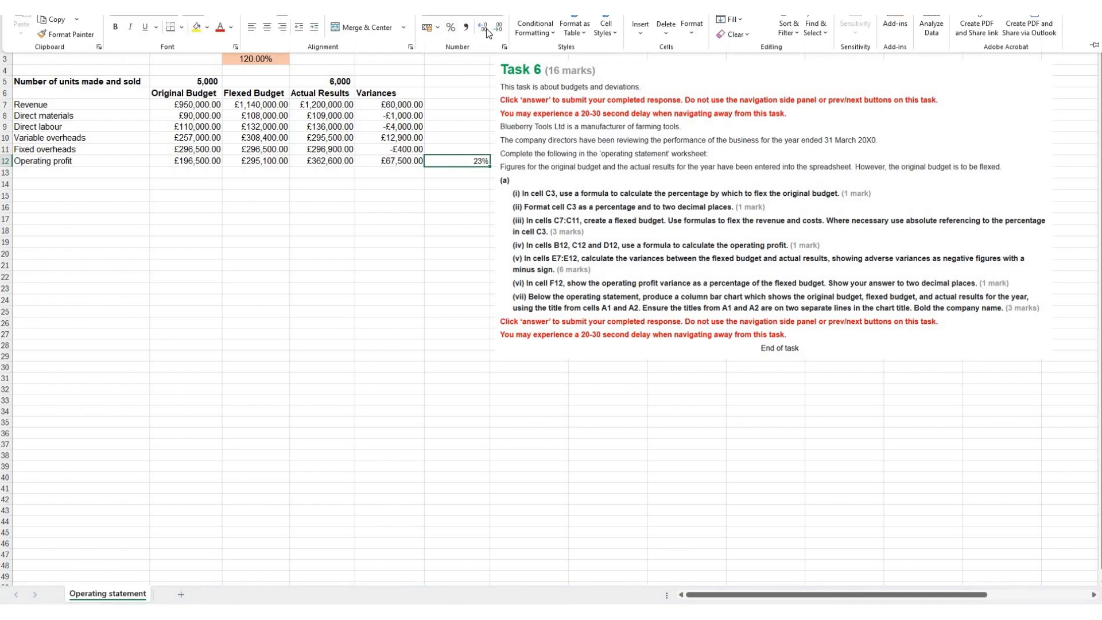
click(484, 26)
click(484, 26)
click(475, 188)
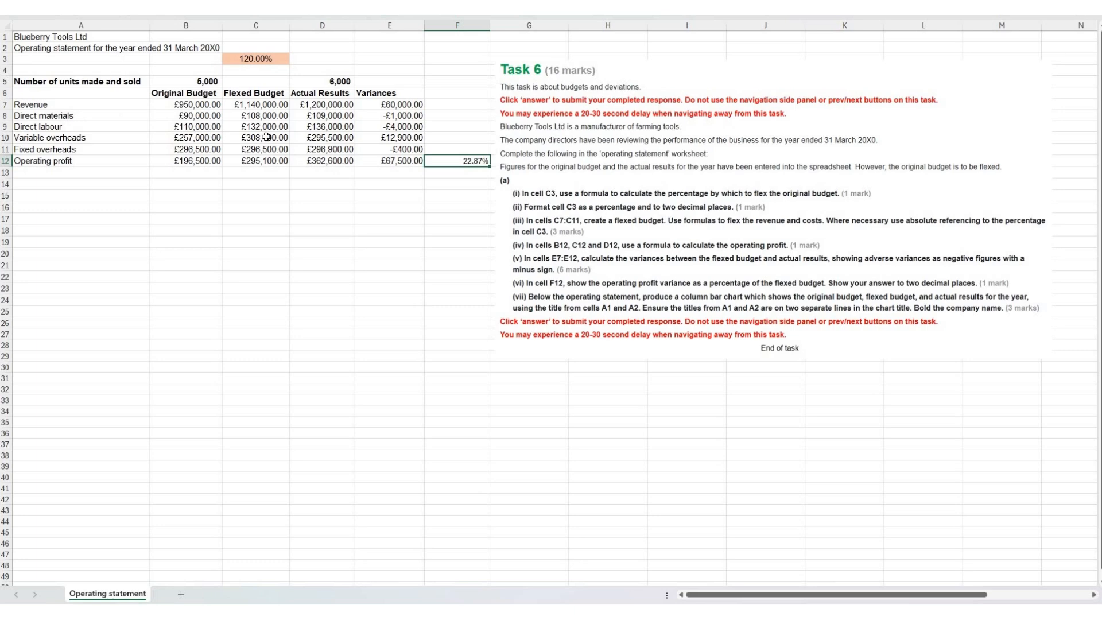
Step: Insert a 2-D clustered column chart from the range A6:D12
drag(69, 93, 311, 162)
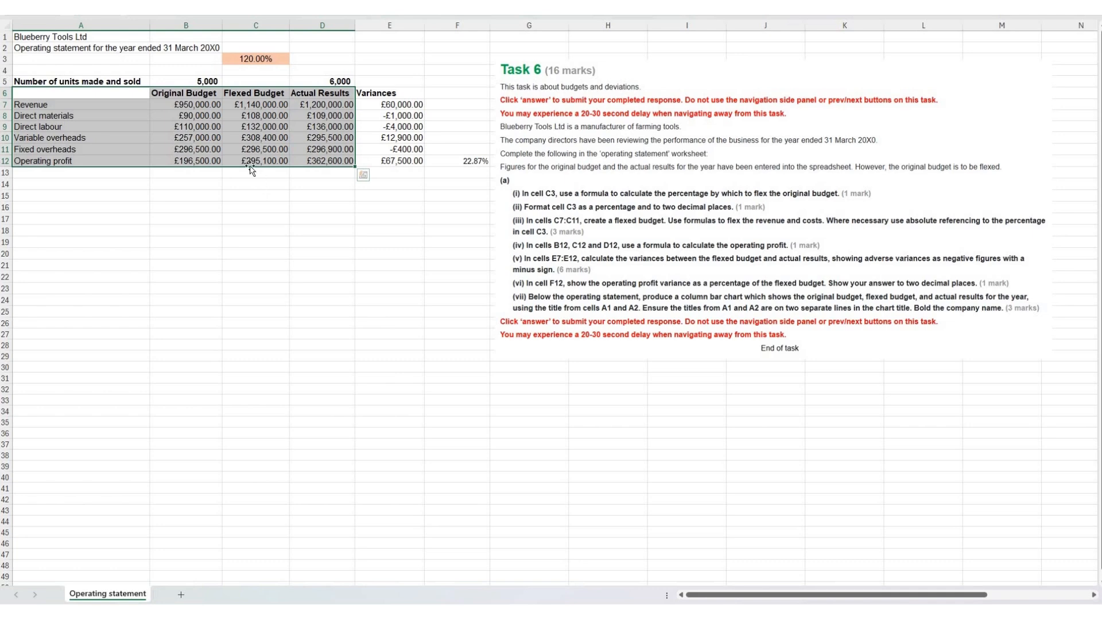
click(72, 4)
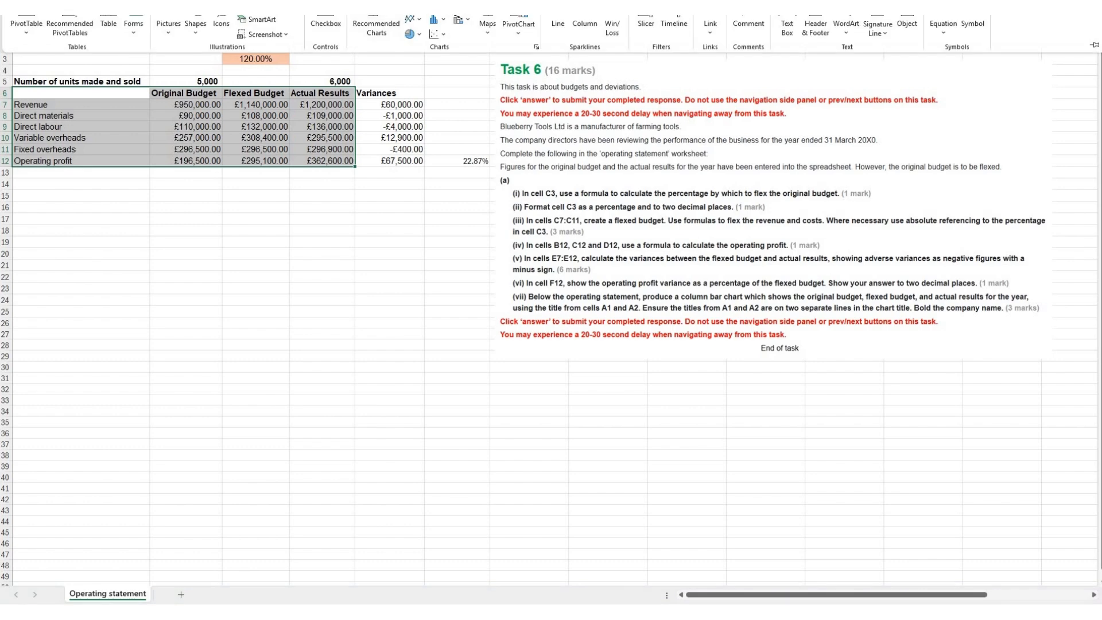
click(436, 19)
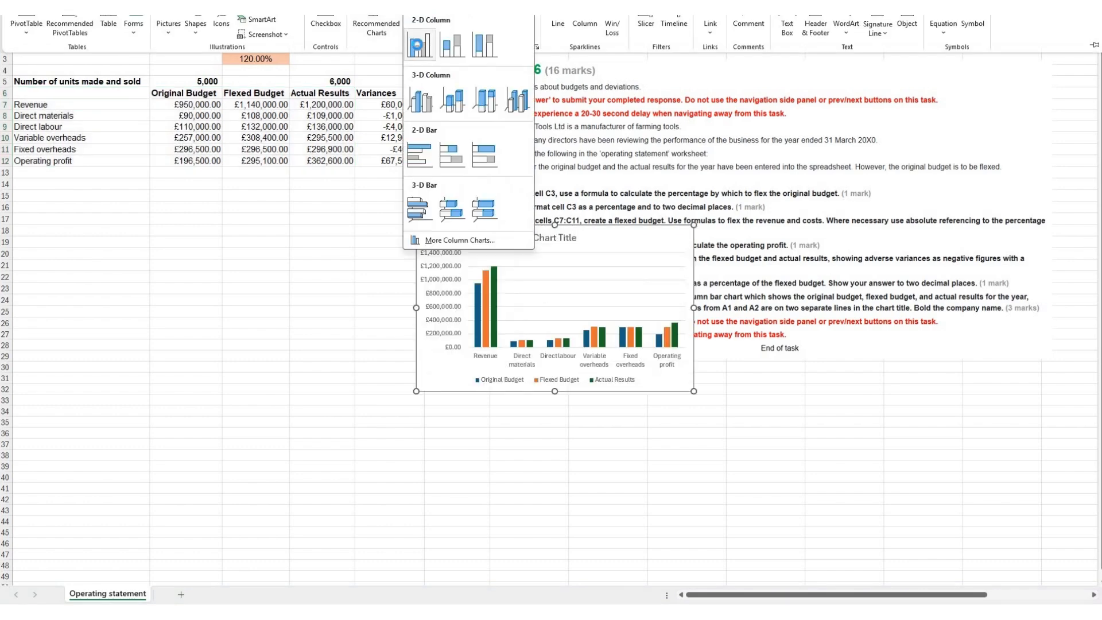
Step: Place the chart below the operating statement from row 14 and enlarge it to reach column E and row 30
drag(503, 240, 144, 203)
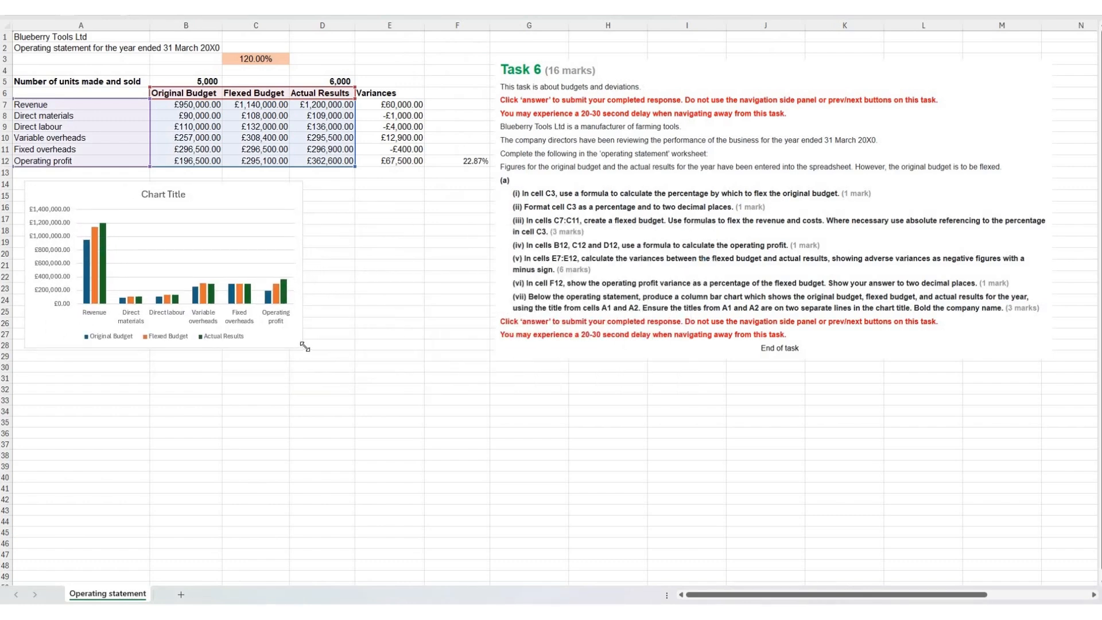
drag(367, 361, 394, 372)
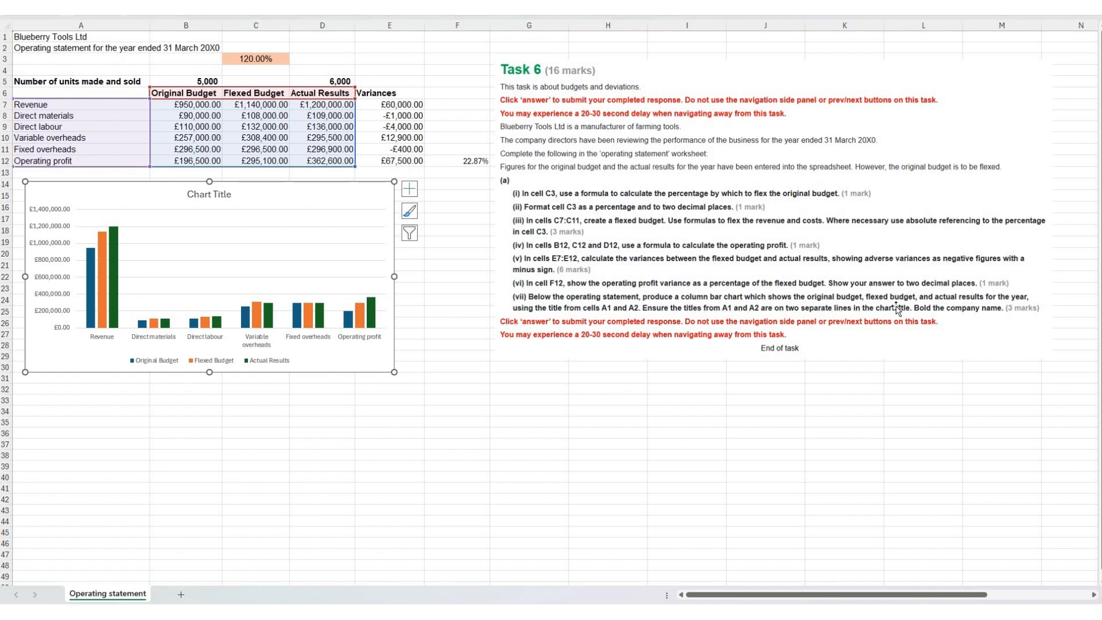
Step: Replace the chart title with the company name from A1, "Blueberry Tools Ltd", followed by a line break
click(81, 39)
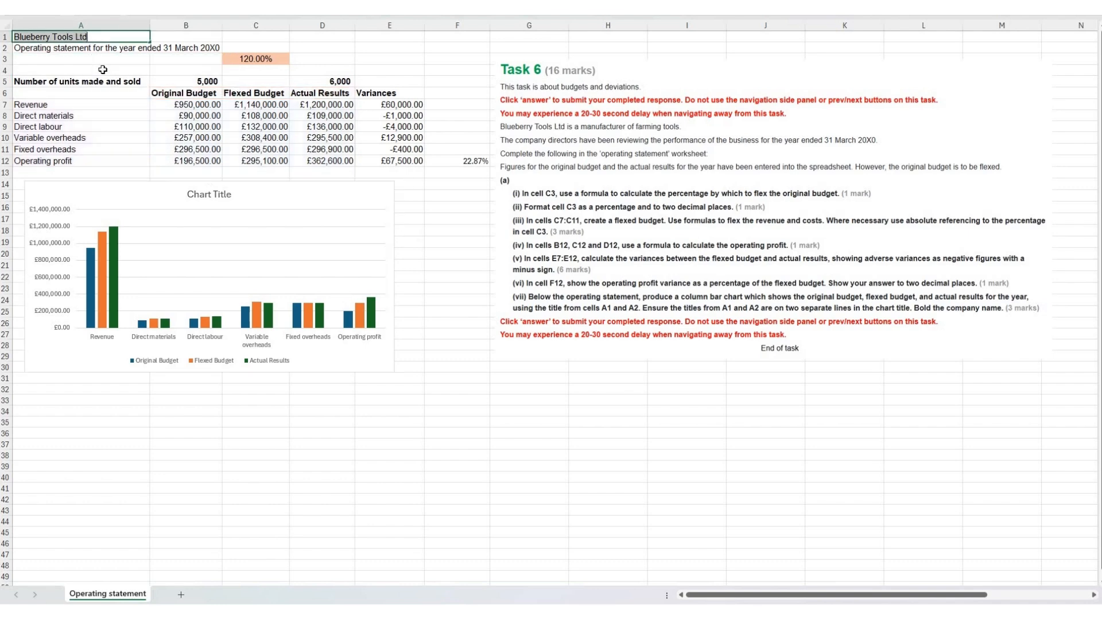
click(219, 196)
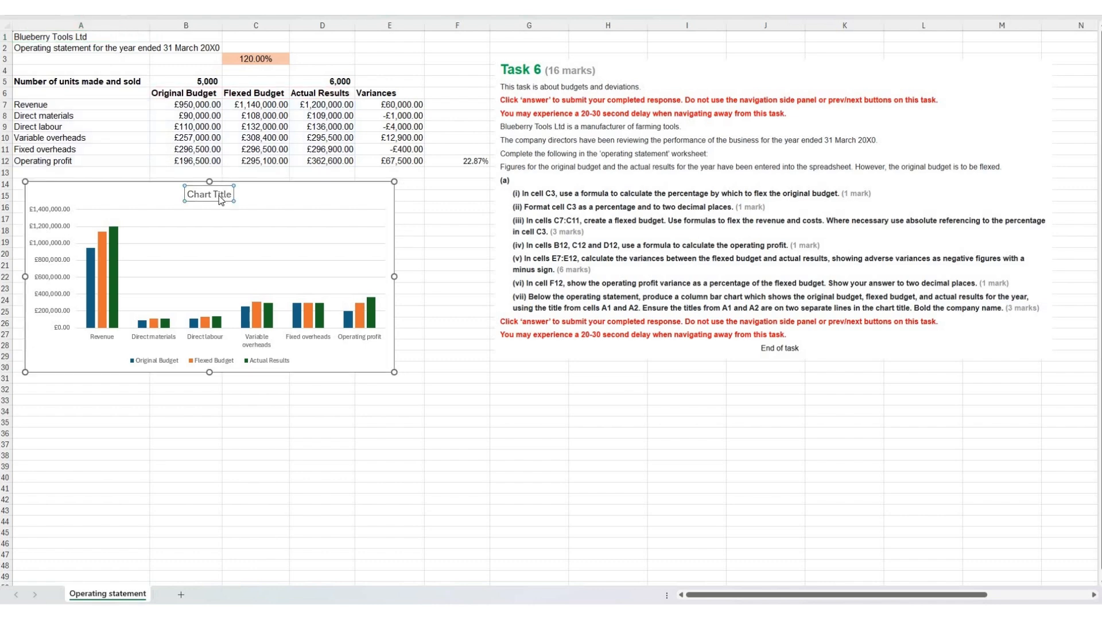
triple_click(220, 196)
text(Blueberry Tools Ltd)
key(Return)
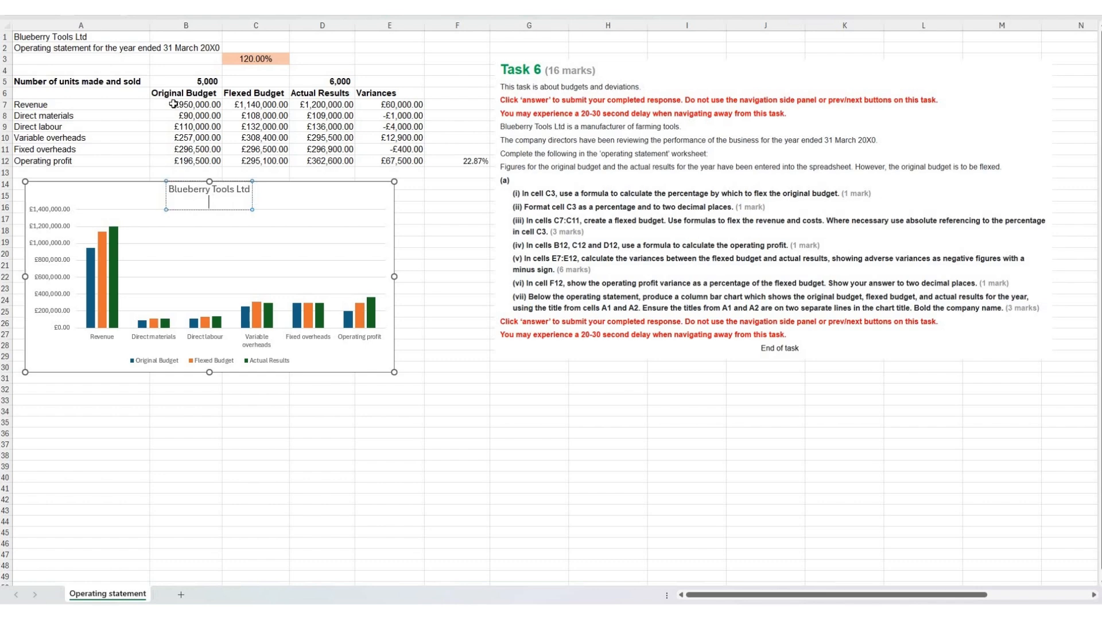
Step: Add the text from A2, "Operating statement for the year ended 31 March 20X0", as the chart title's second line and close the formatting pane
click(75, 50)
key(ctrl+c)
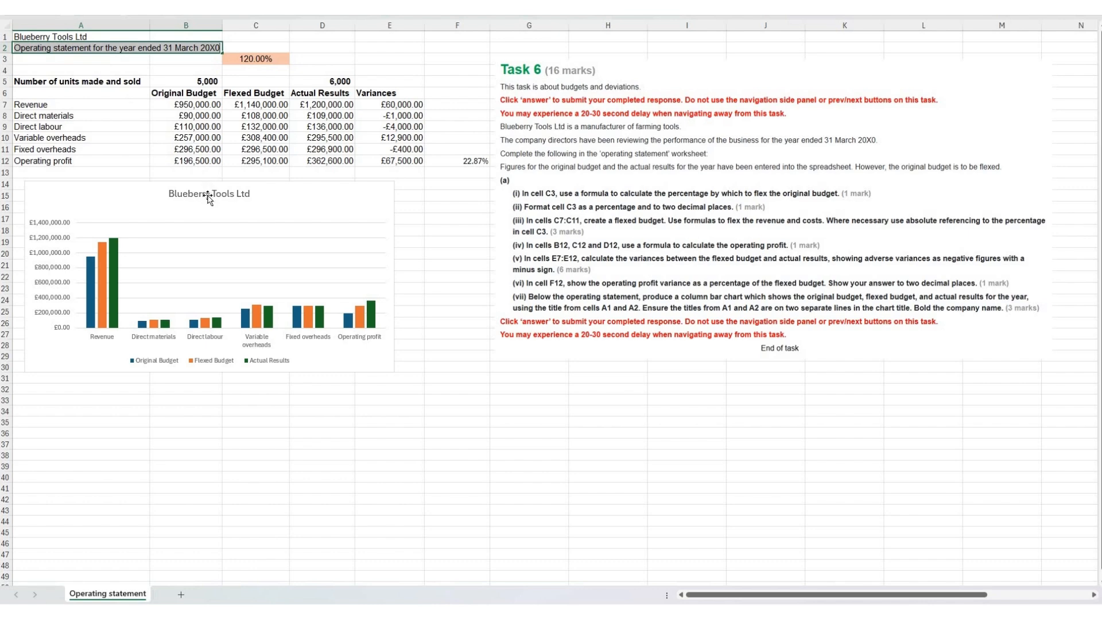
double_click(207, 204)
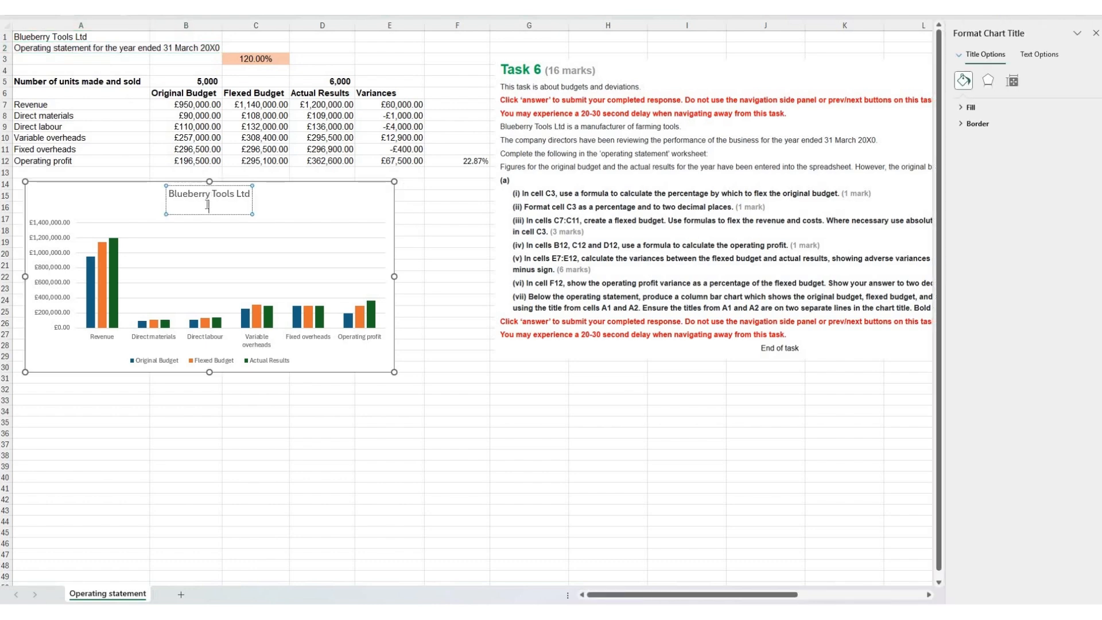
key(ctrl+v)
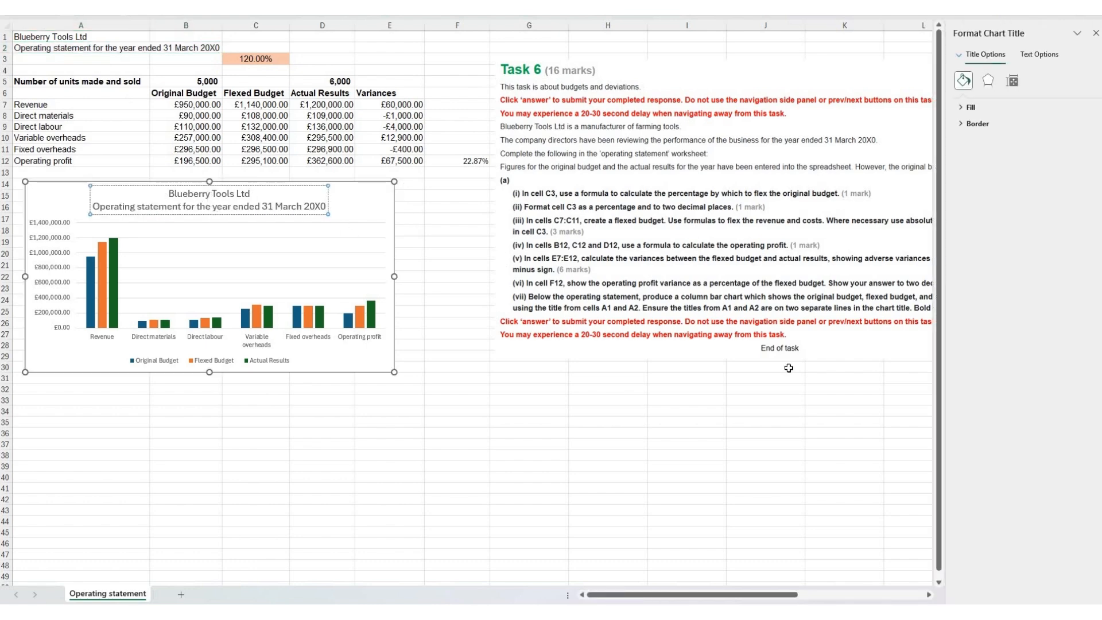
click(828, 400)
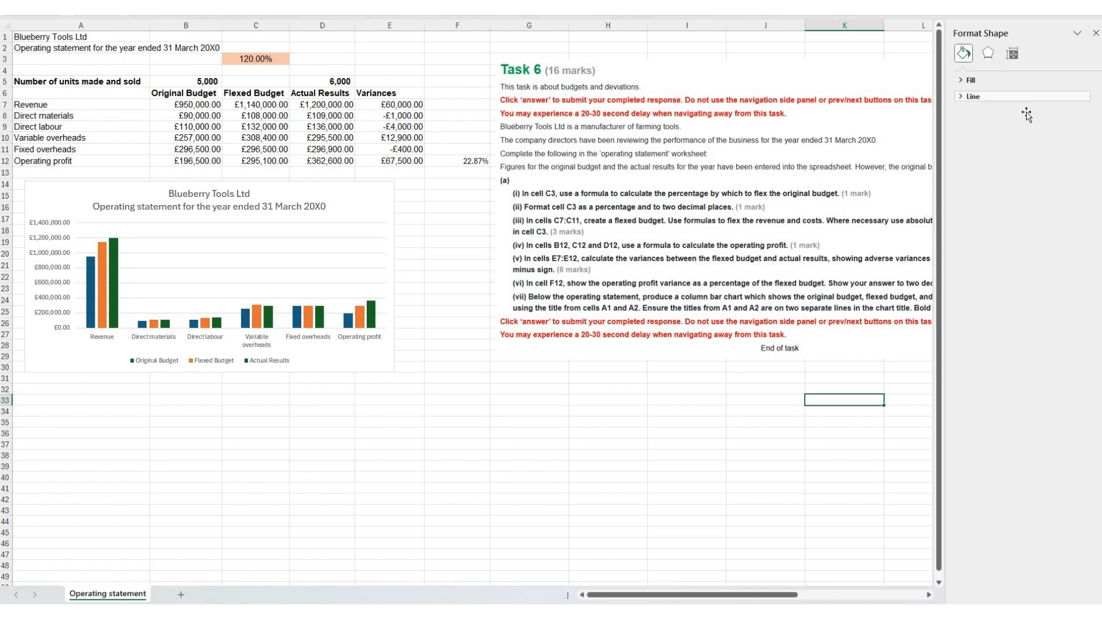
click(1095, 33)
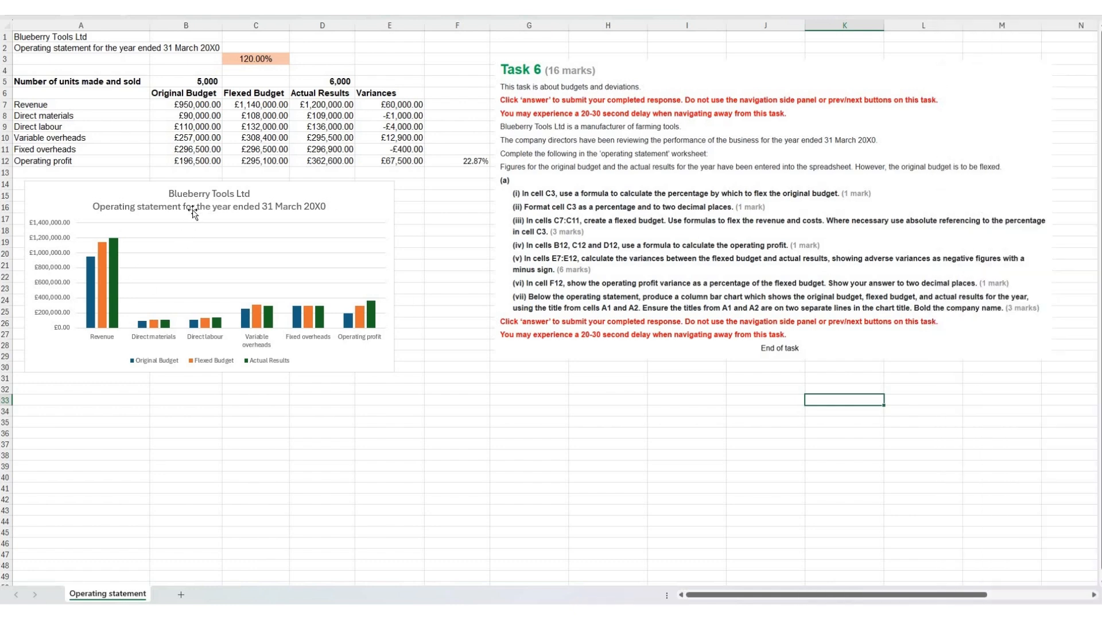
Step: Bold the company name "Blueberry Tools Ltd" in the chart title
click(224, 191)
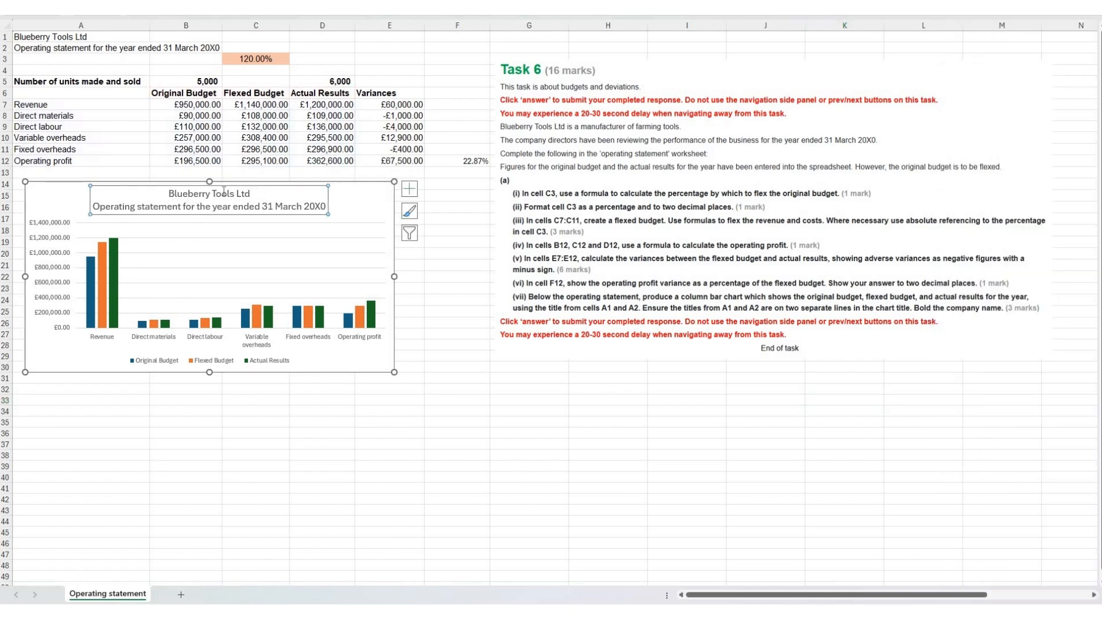
triple_click(178, 192)
click(183, 176)
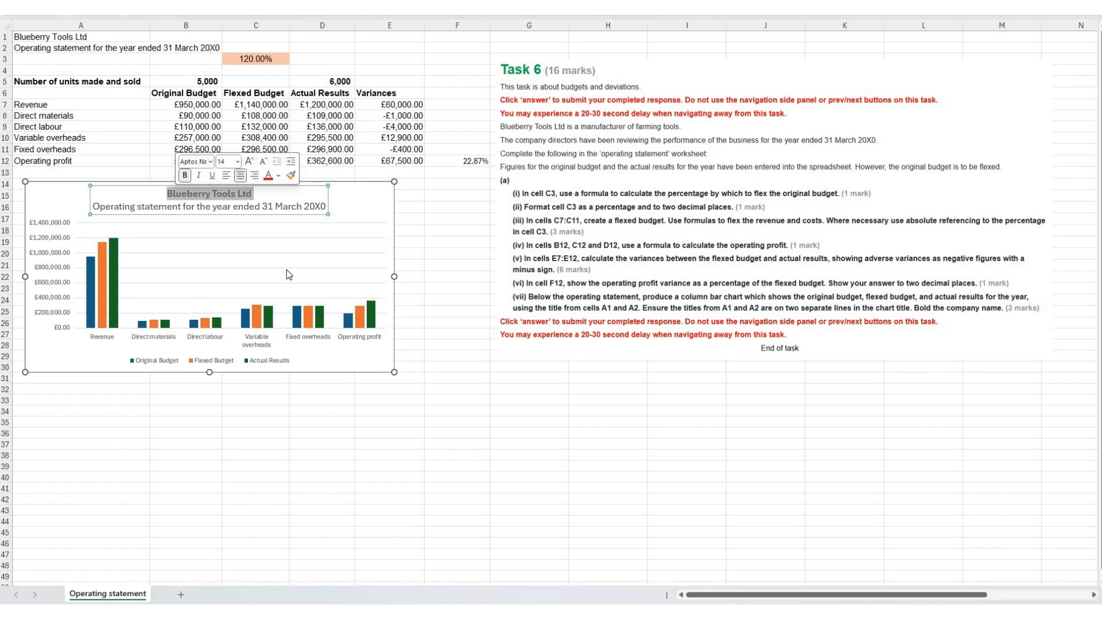
click(445, 300)
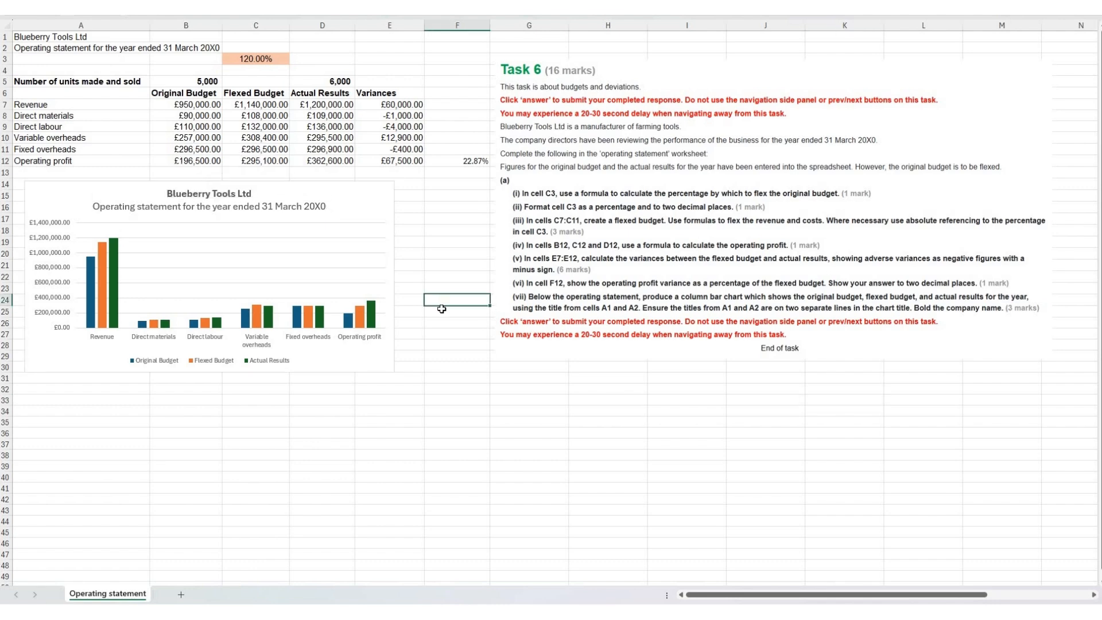